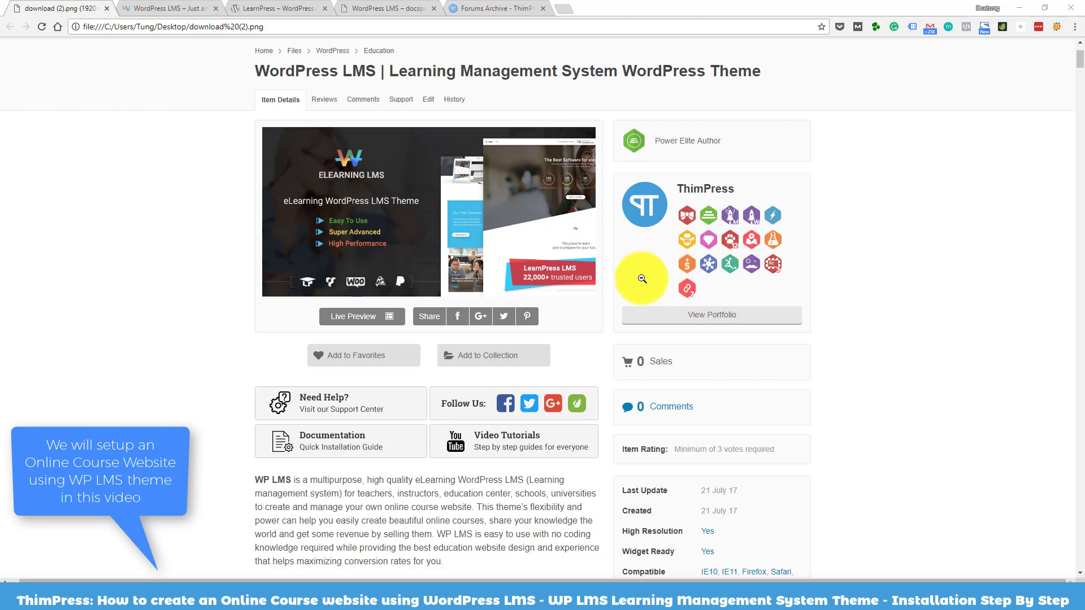
Examine the WordPress LMS theme's item page, covering its description, compatibility details and one-time payment pricing plans
scroll(893, 359, down, 3)
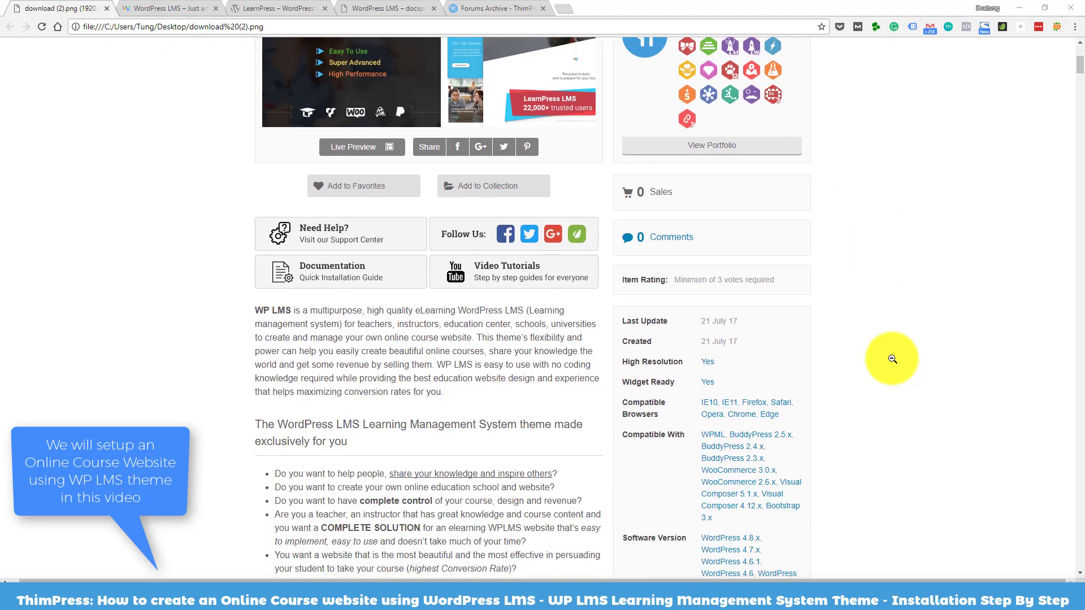
scroll(892, 359, down, 1)
scroll(892, 360, down, 2)
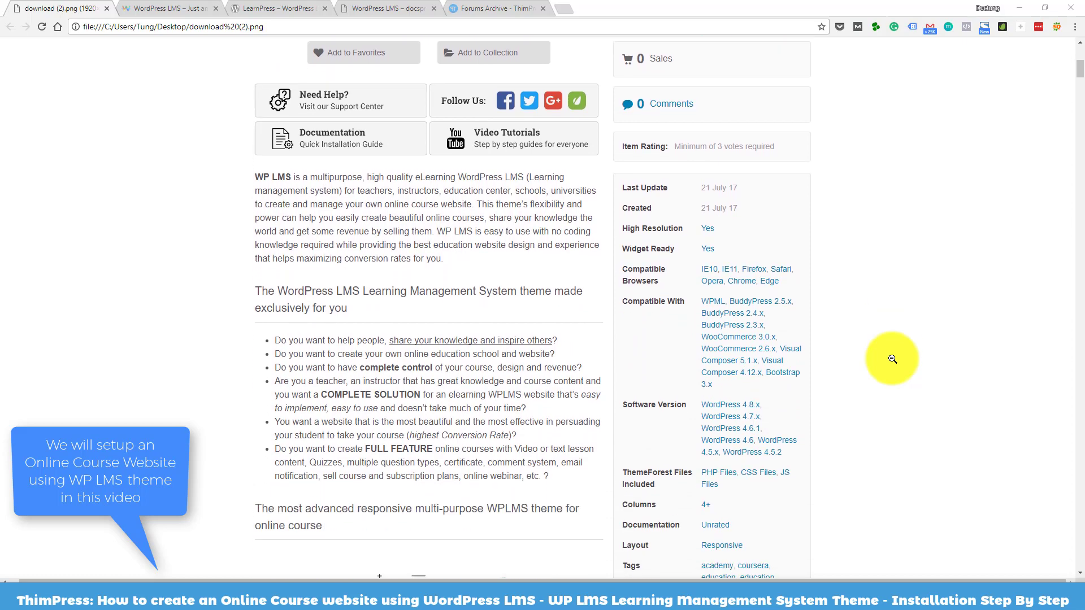
scroll(893, 359, down, 1)
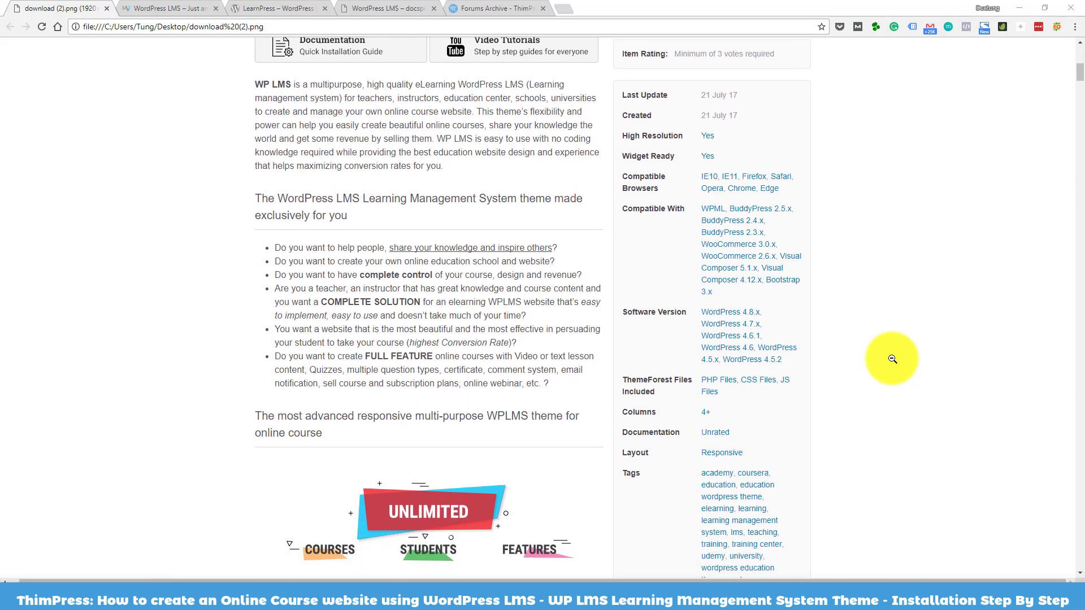
scroll(893, 359, down, 4)
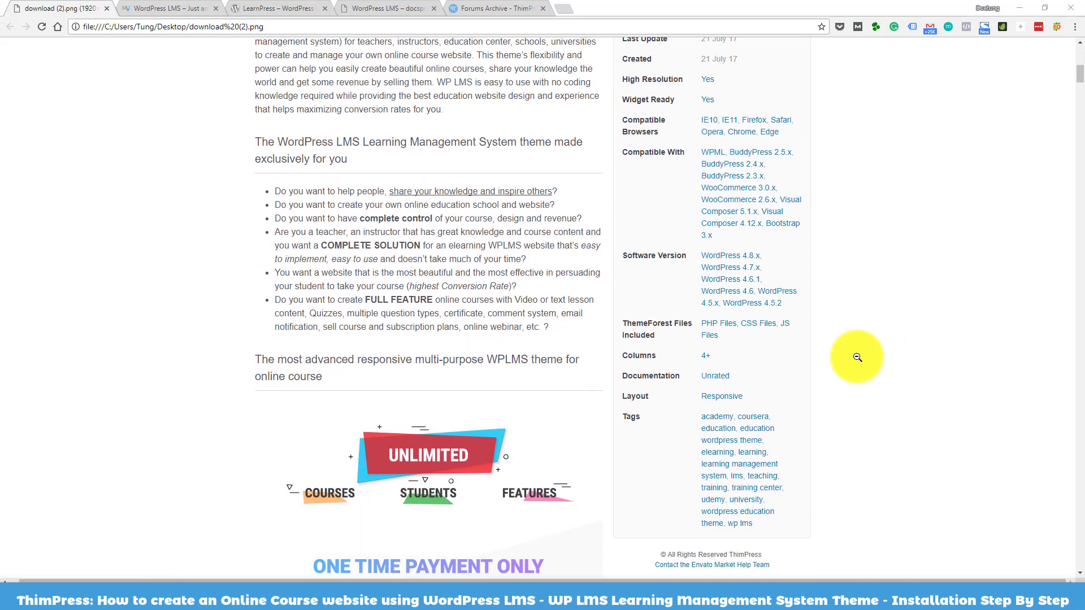
scroll(844, 355, down, 2)
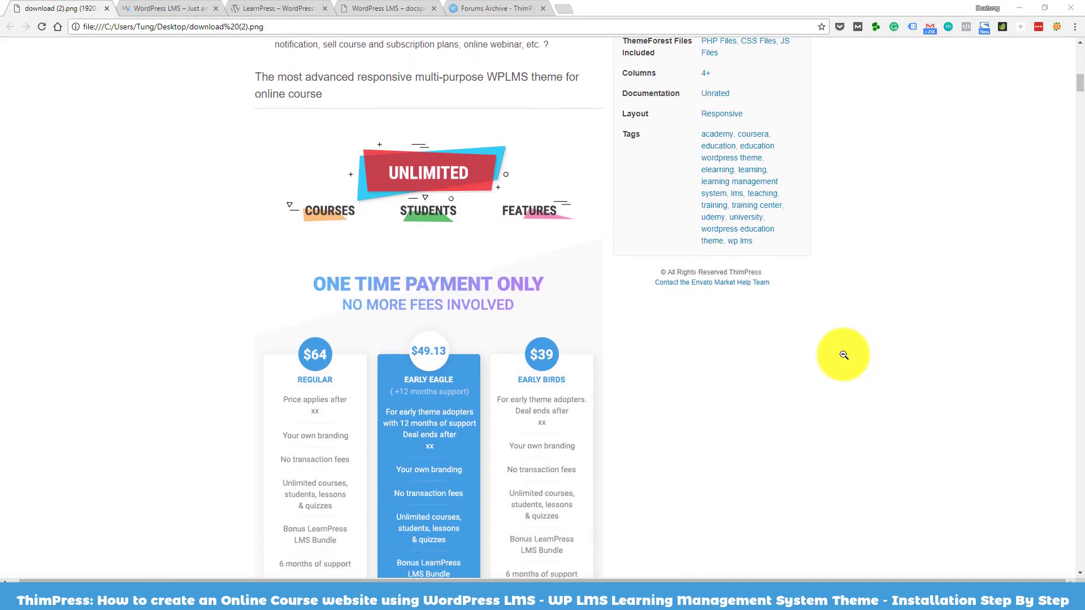
scroll(844, 355, down, 2)
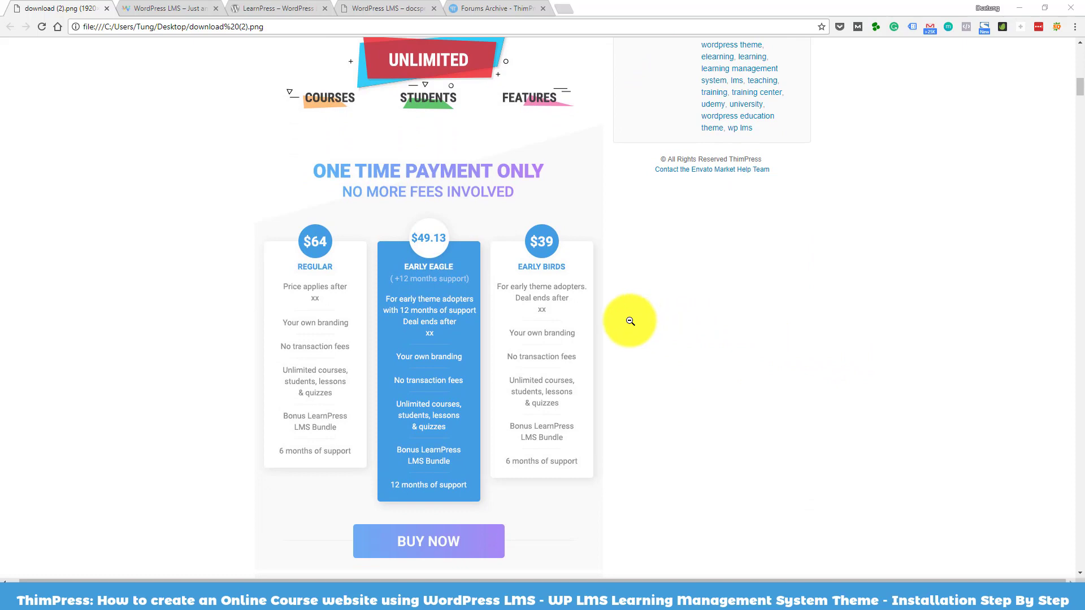
scroll(503, 288, down, 1)
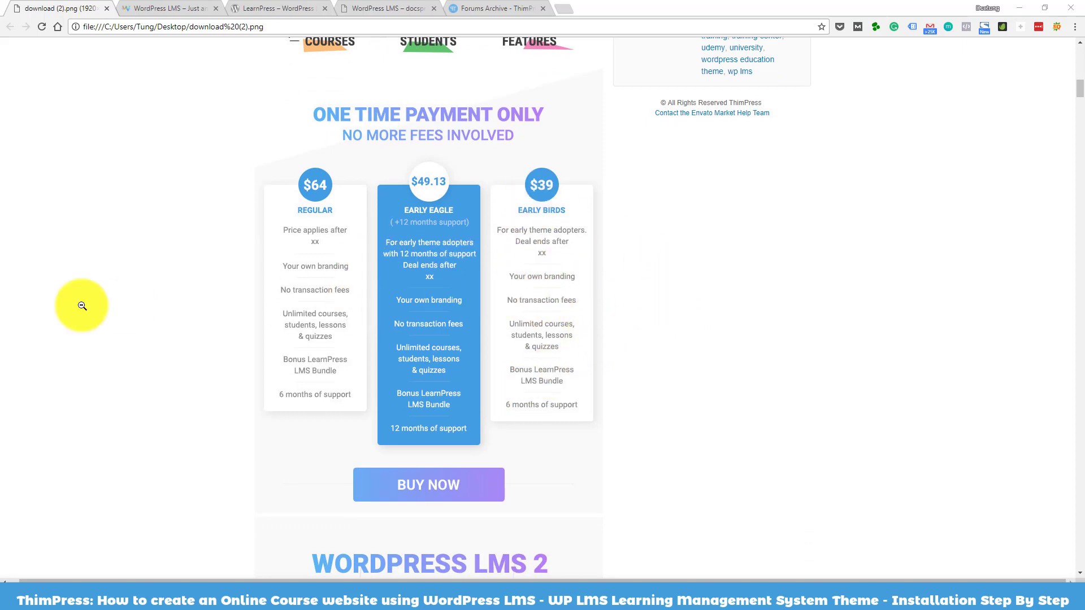
Switch to the WordPress LMS demo site and examine the homepage's feature blocks, Collection Science categories and typical courses
key(ctrl+Tab)
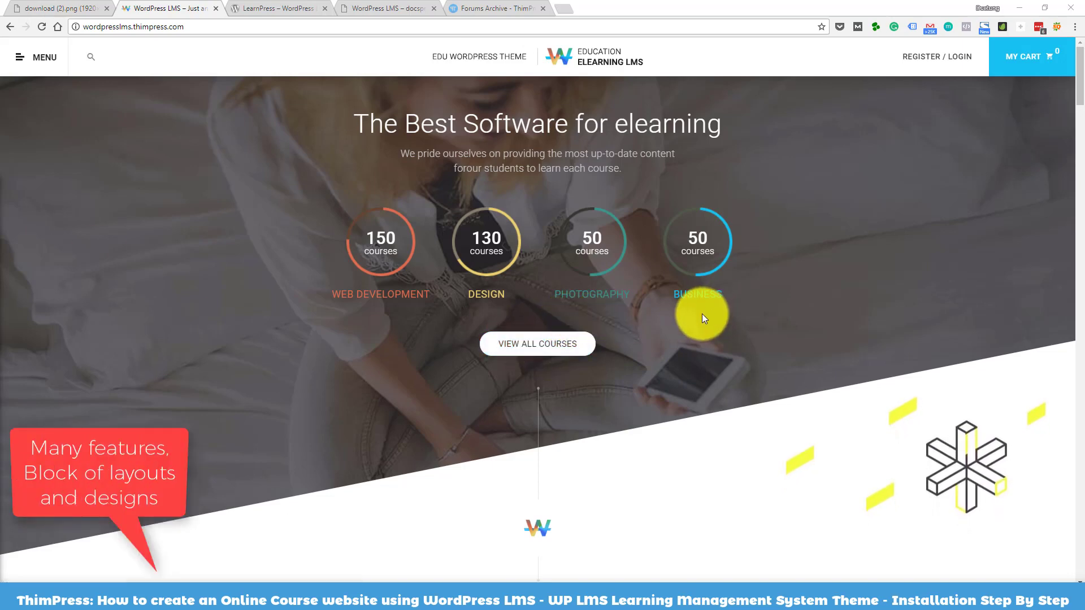
scroll(700, 320, down, 1)
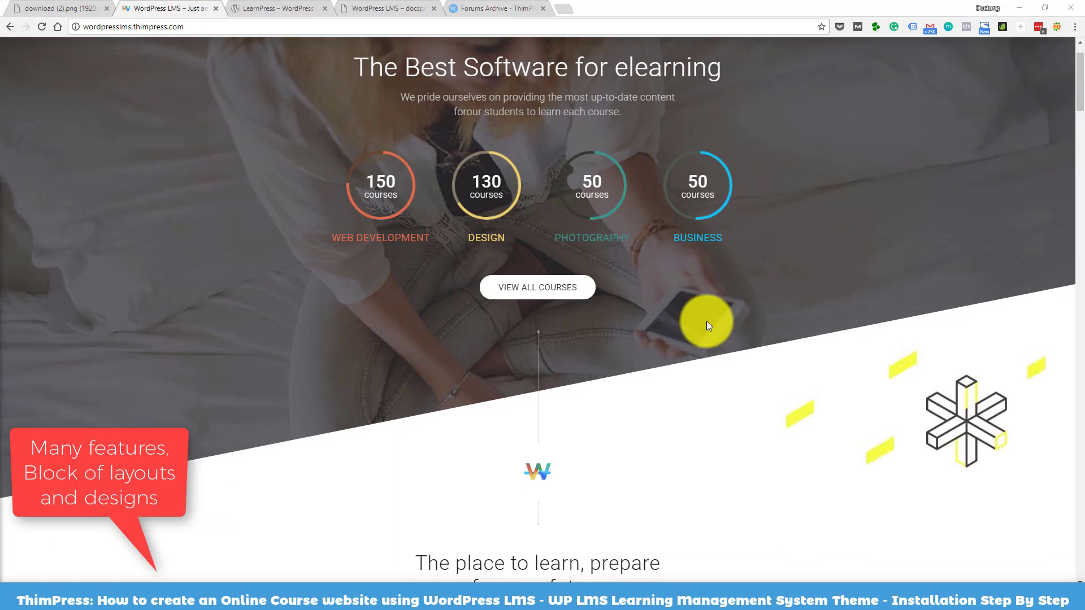
scroll(706, 321, down, 3)
scroll(707, 321, down, 8)
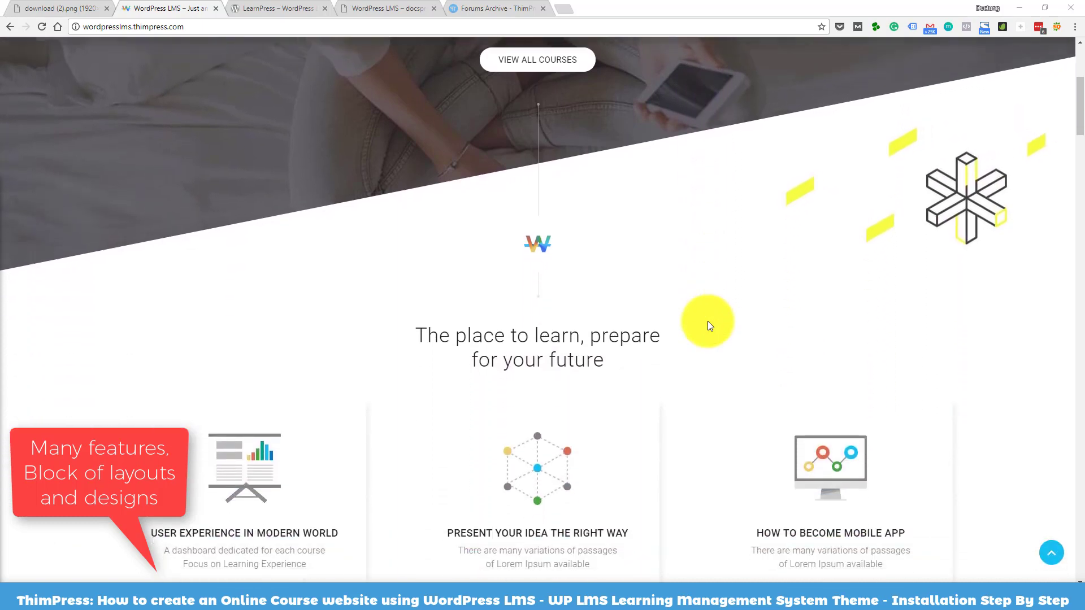
scroll(708, 326, down, 2)
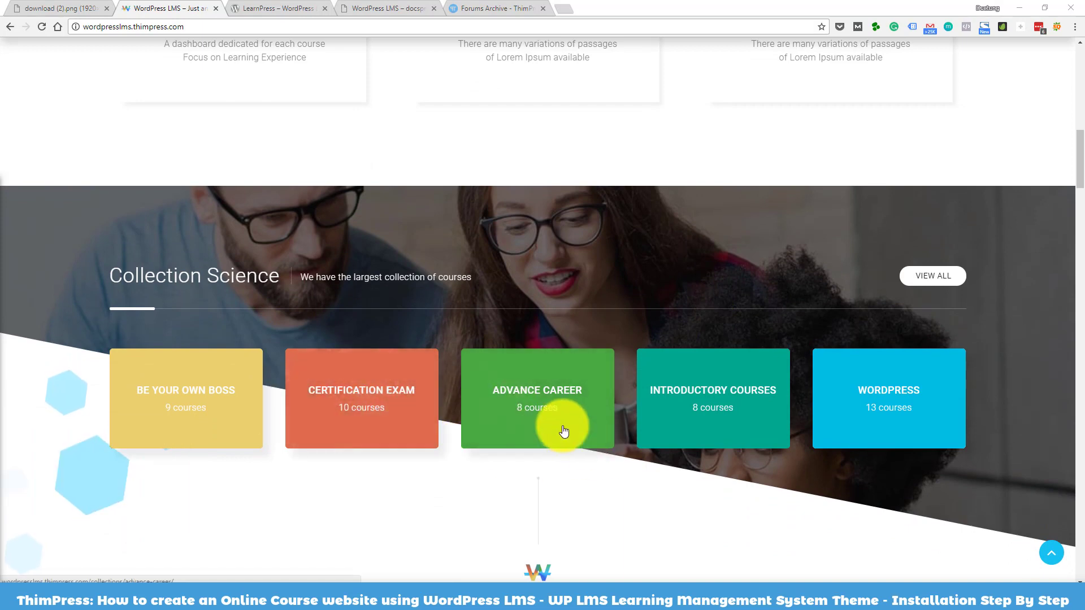
scroll(582, 394, down, 1)
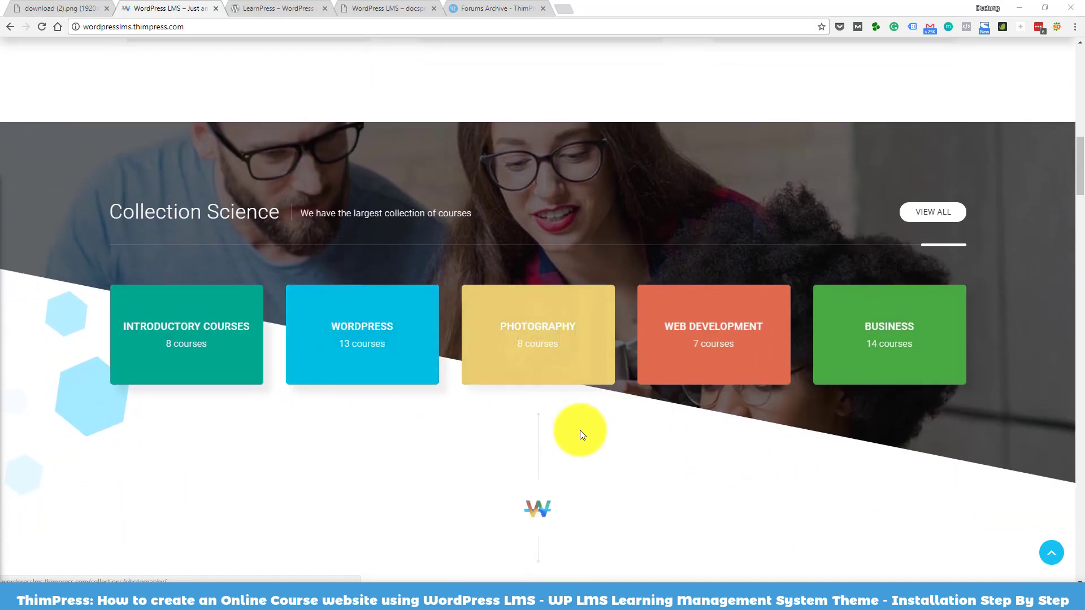
scroll(580, 427, down, 5)
scroll(581, 429, down, 4)
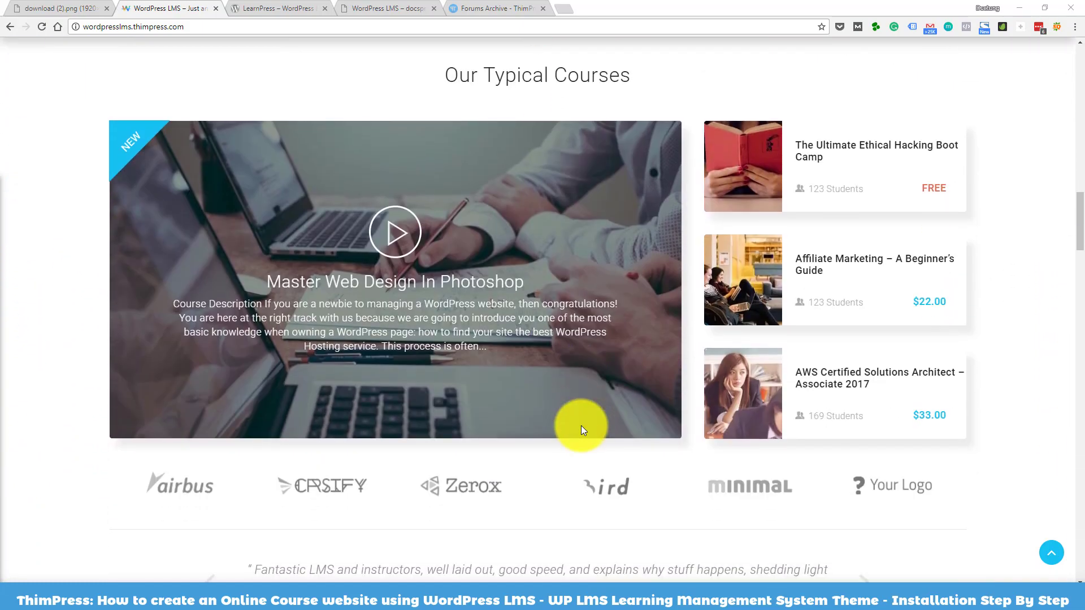
Review the rest of the demo homepage, from the partner logos and testimonials to the footer, and return towards the upper sections
scroll(581, 429, down, 2)
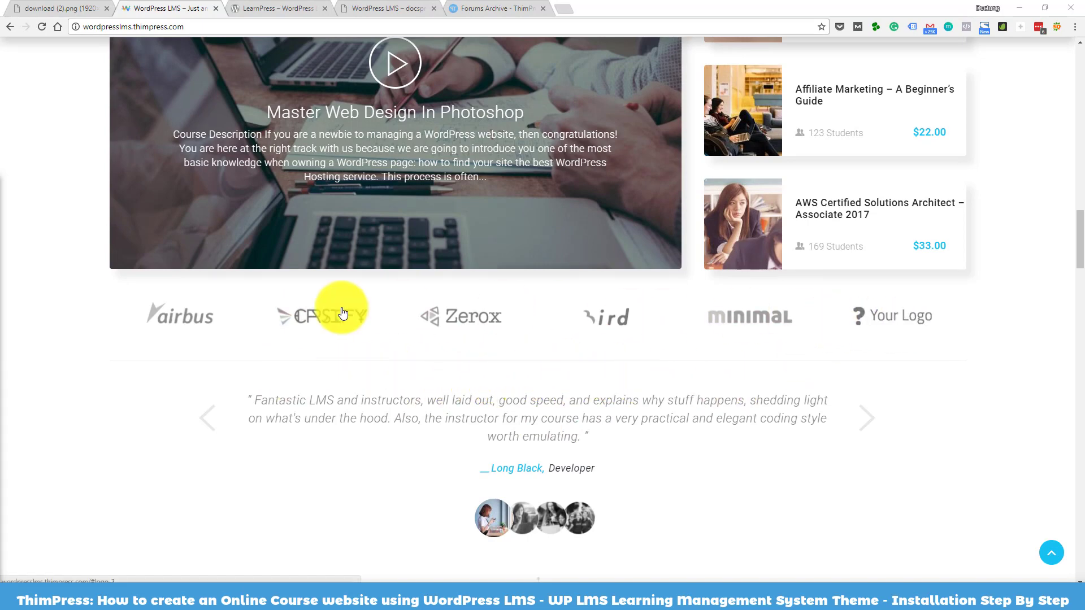
scroll(603, 353, down, 10)
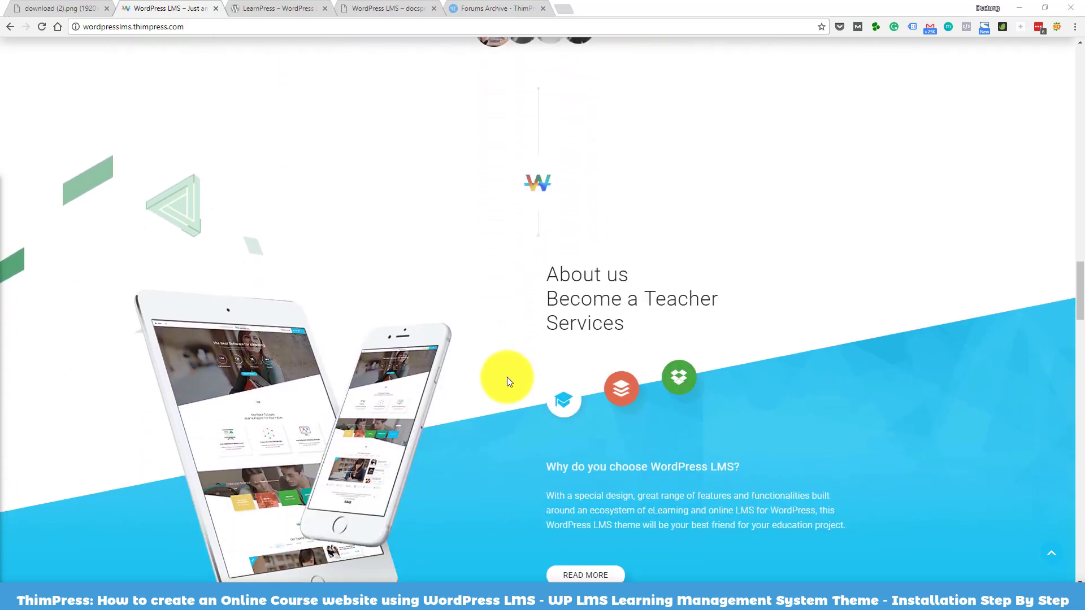
scroll(506, 377, down, 13)
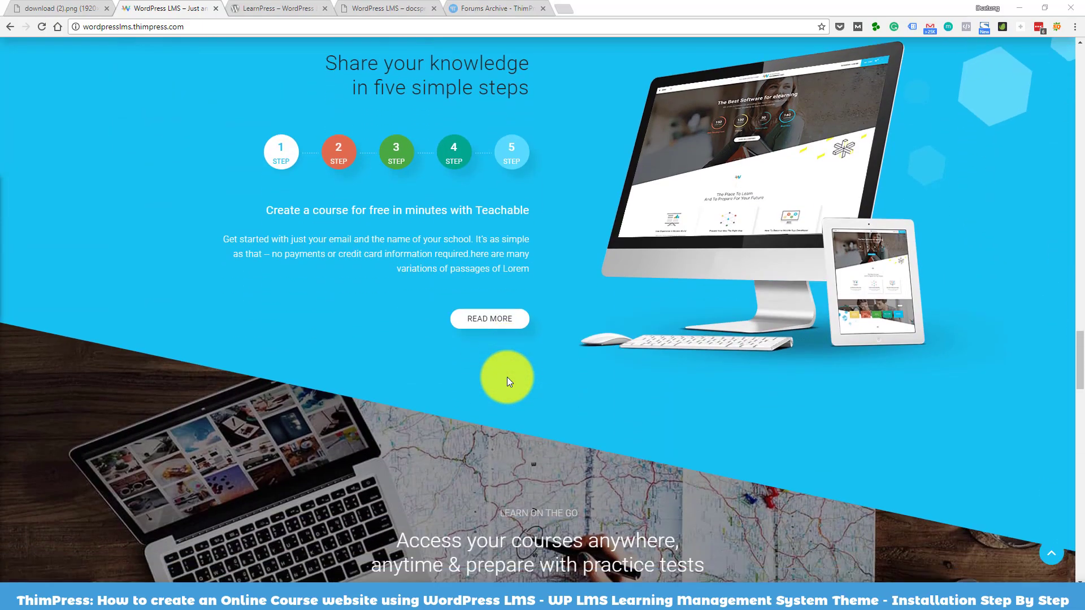
scroll(507, 378, down, 15)
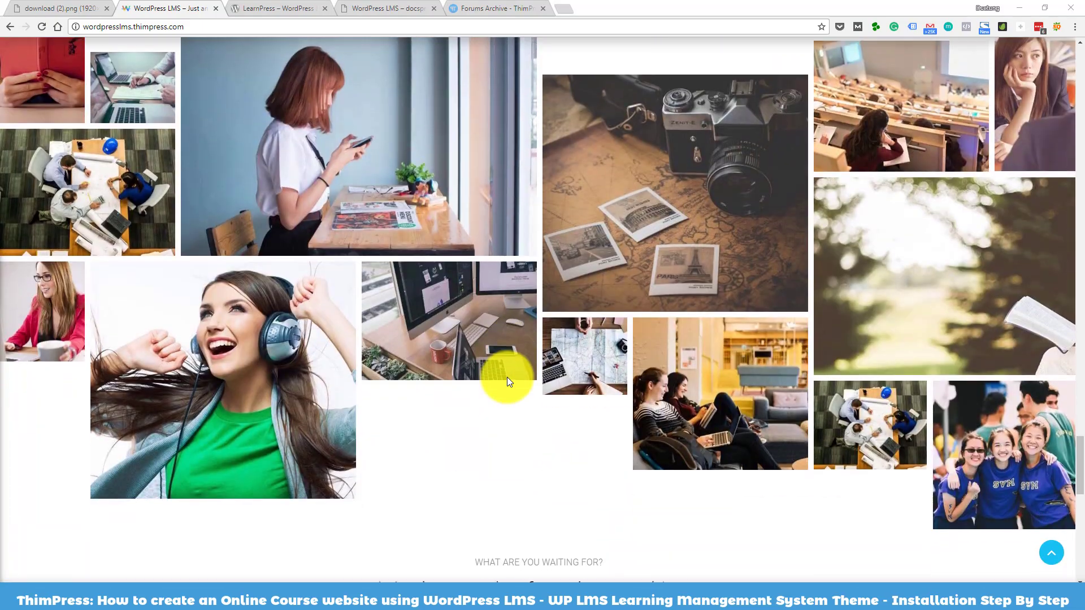
scroll(507, 377, down, 7)
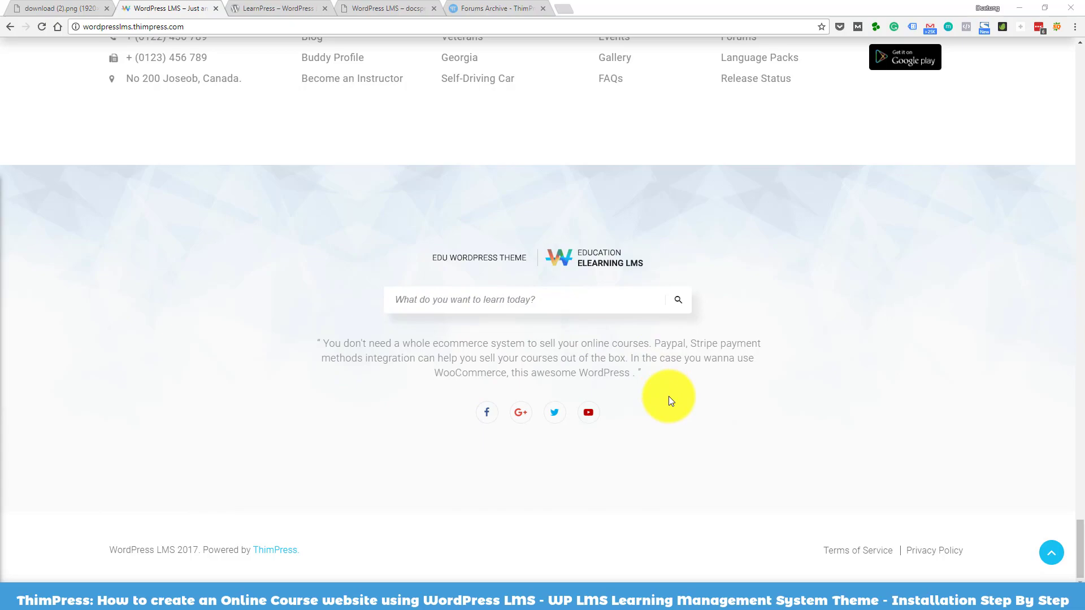
scroll(670, 400, up, 15)
scroll(669, 400, up, 15)
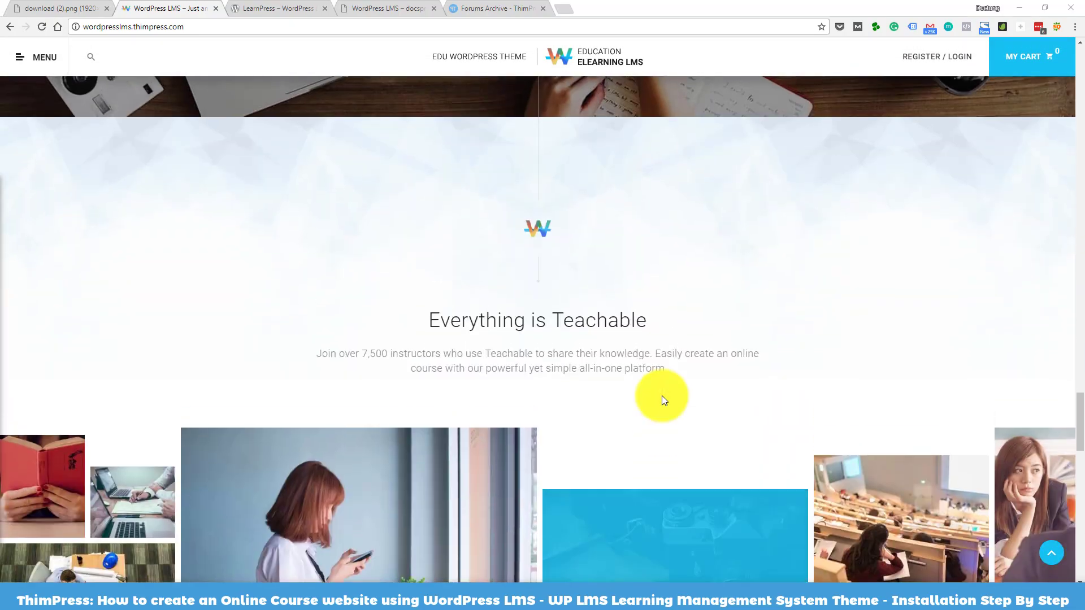
scroll(660, 395, up, 15)
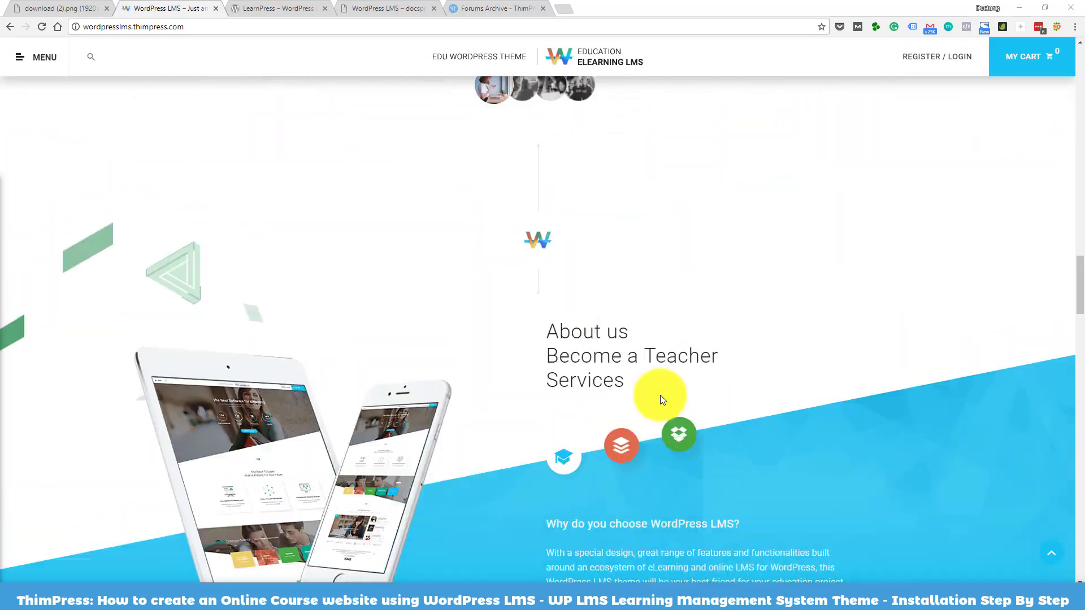
scroll(141, 377, up, 1)
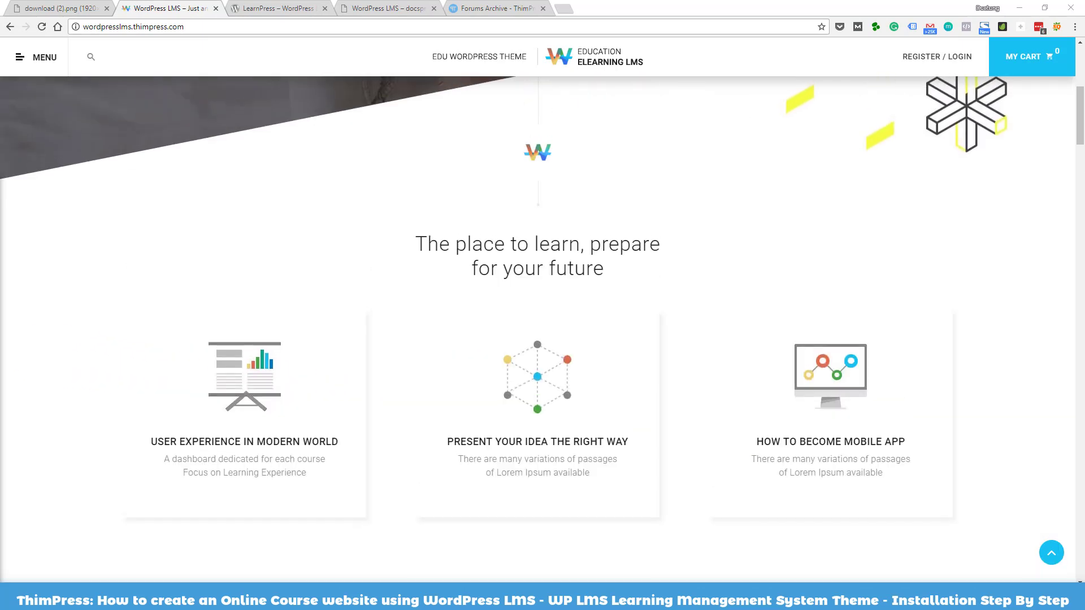
Switch to the LearnPress plugin page on wordpress.org and review its description, ratings, support details, tutorials and feature overview
key(ctrl+Tab)
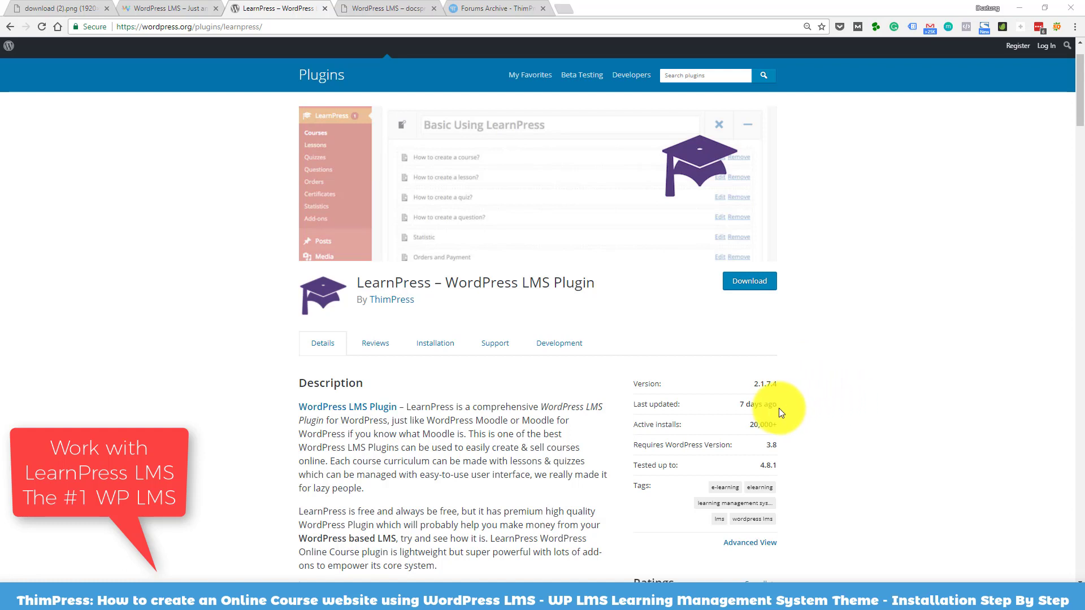
scroll(901, 439, down, 1)
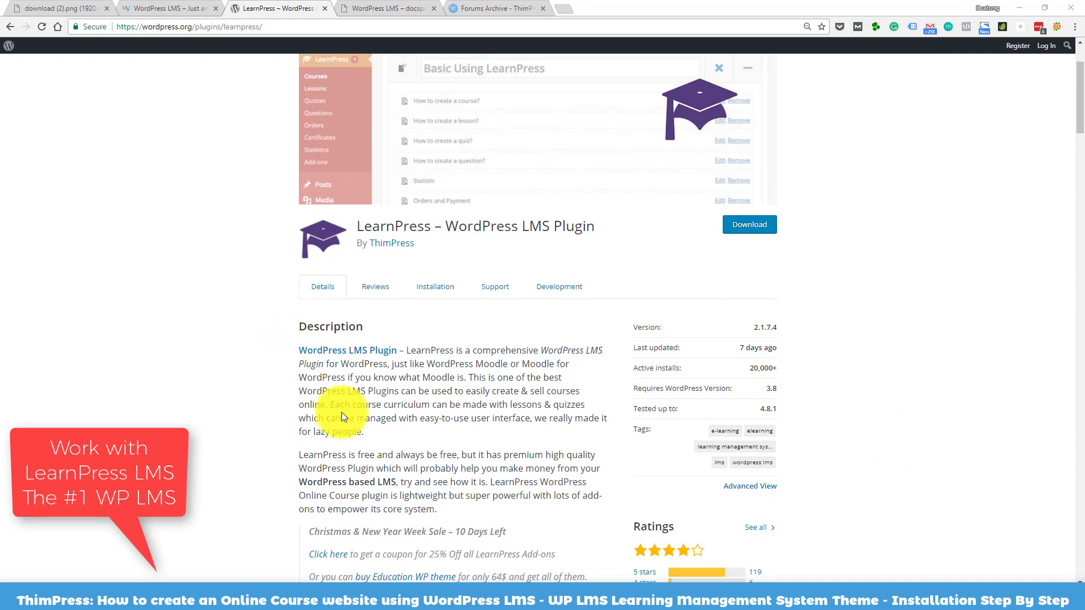
scroll(315, 367, down, 3)
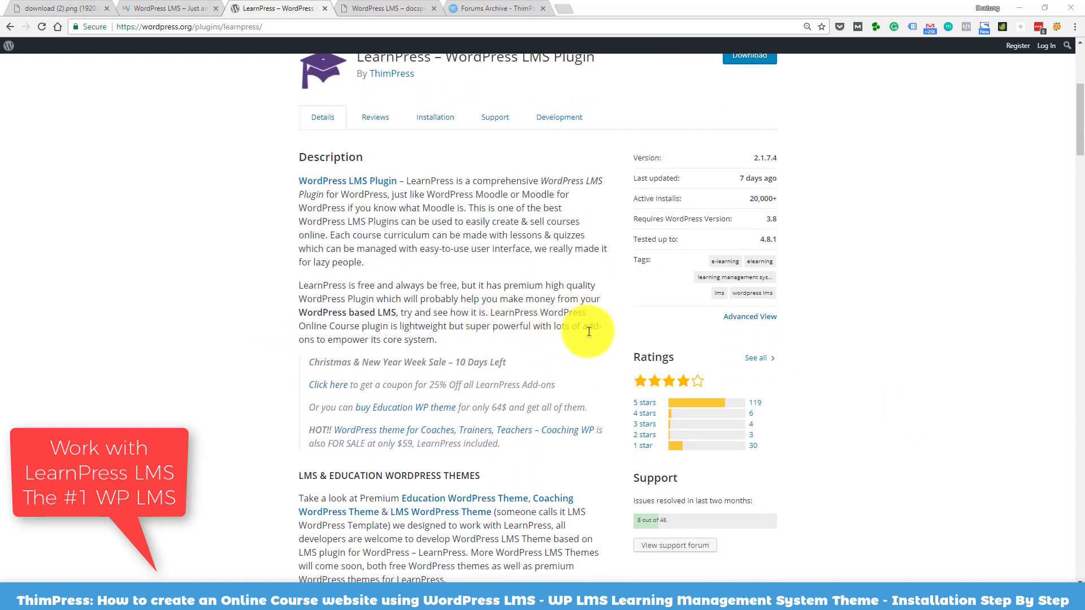
scroll(722, 335, down, 1)
scroll(722, 335, down, 1)
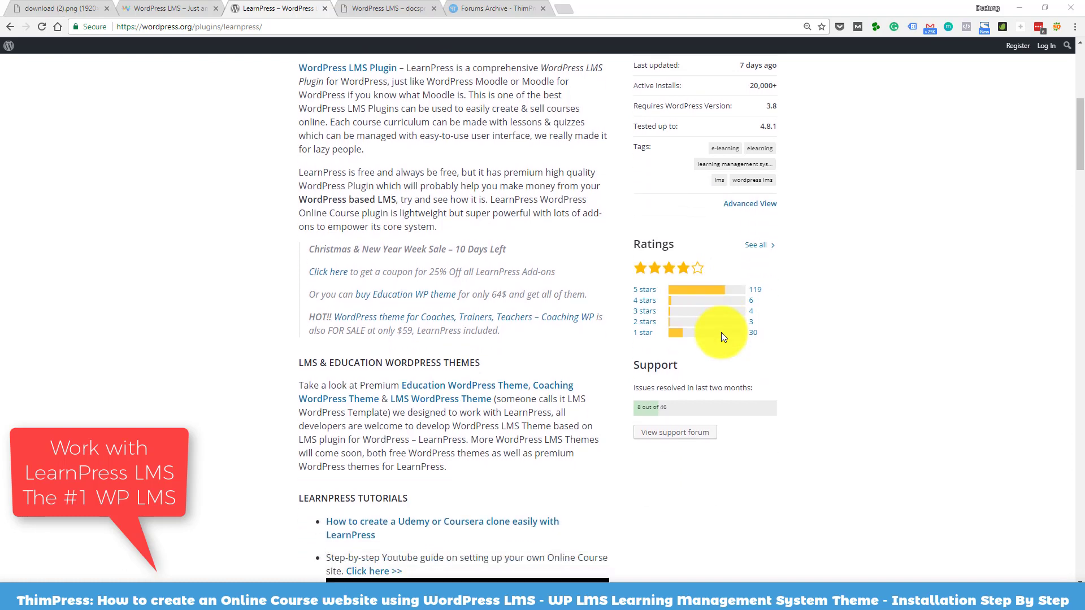
scroll(687, 333, down, 1)
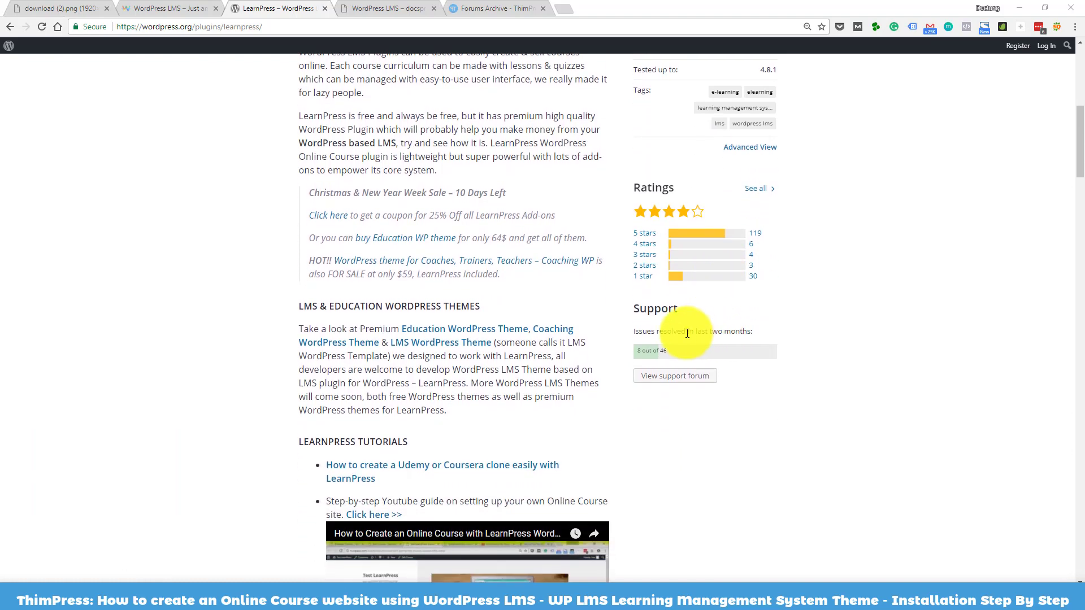
scroll(687, 333, down, 3)
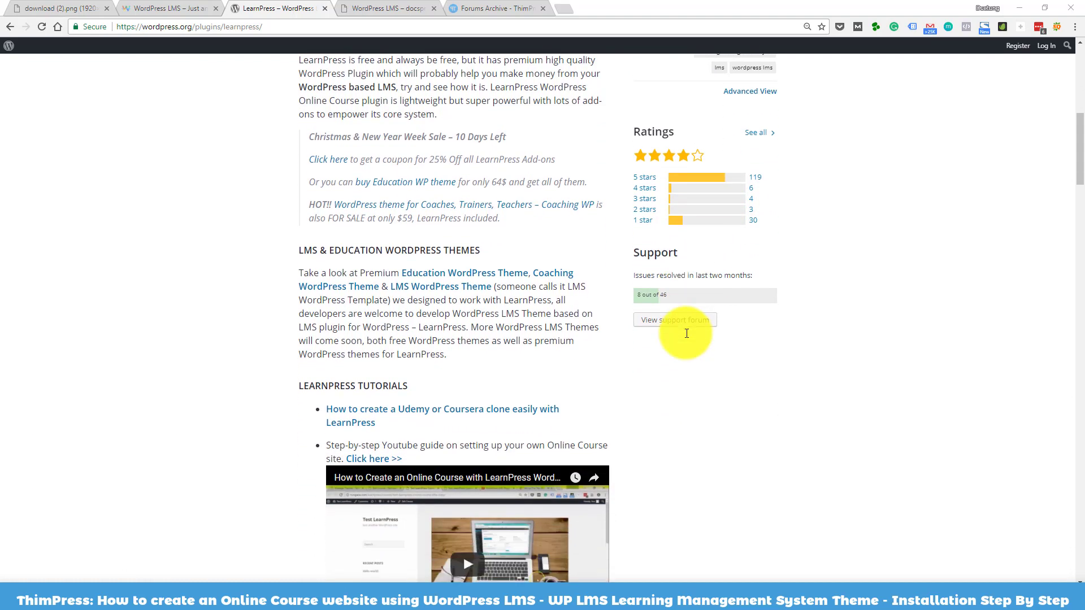
scroll(688, 333, down, 12)
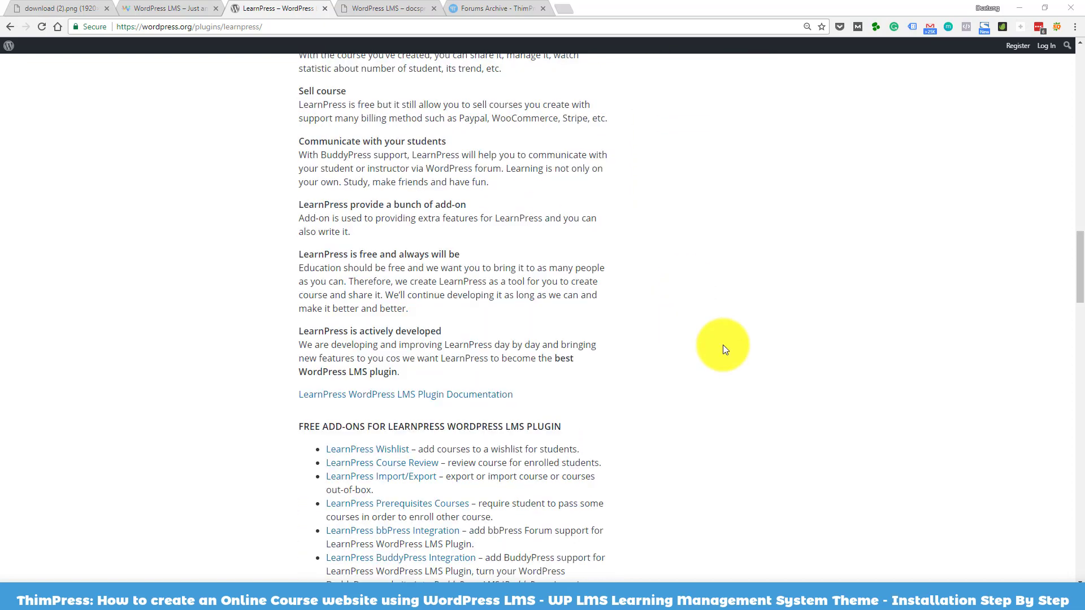
Read through the free and premium add-ons for LearnPress, down to the list of translated languages
scroll(723, 347, down, 3)
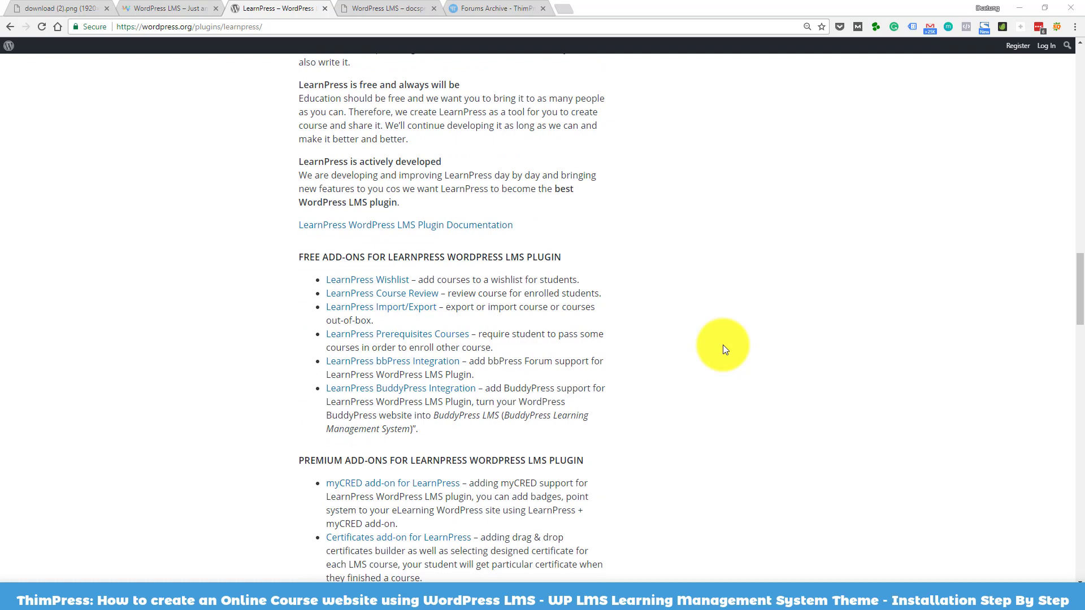
scroll(724, 346, down, 1)
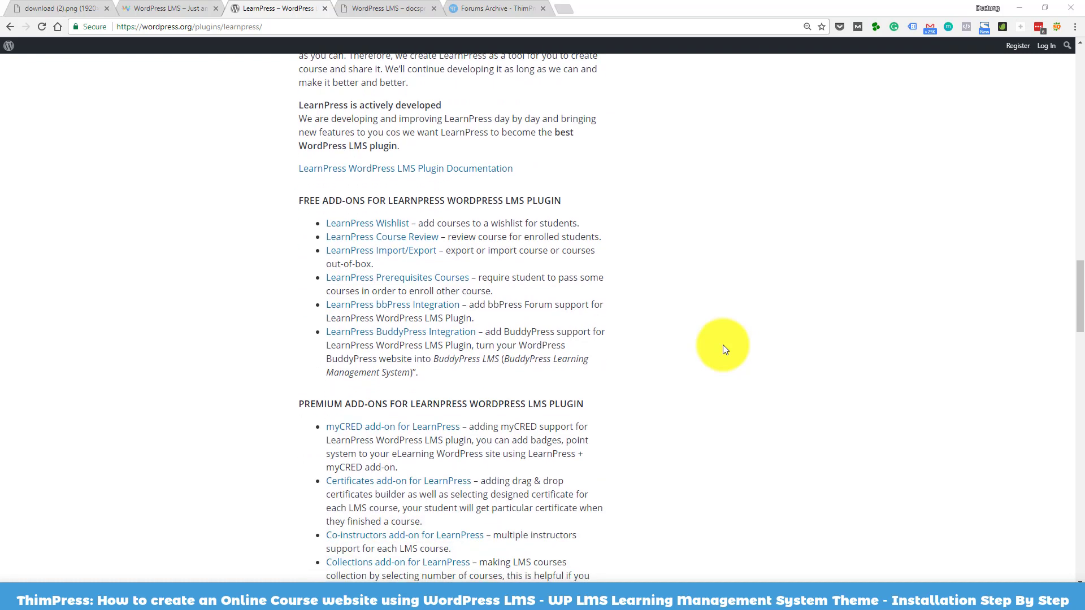
scroll(723, 346, down, 4)
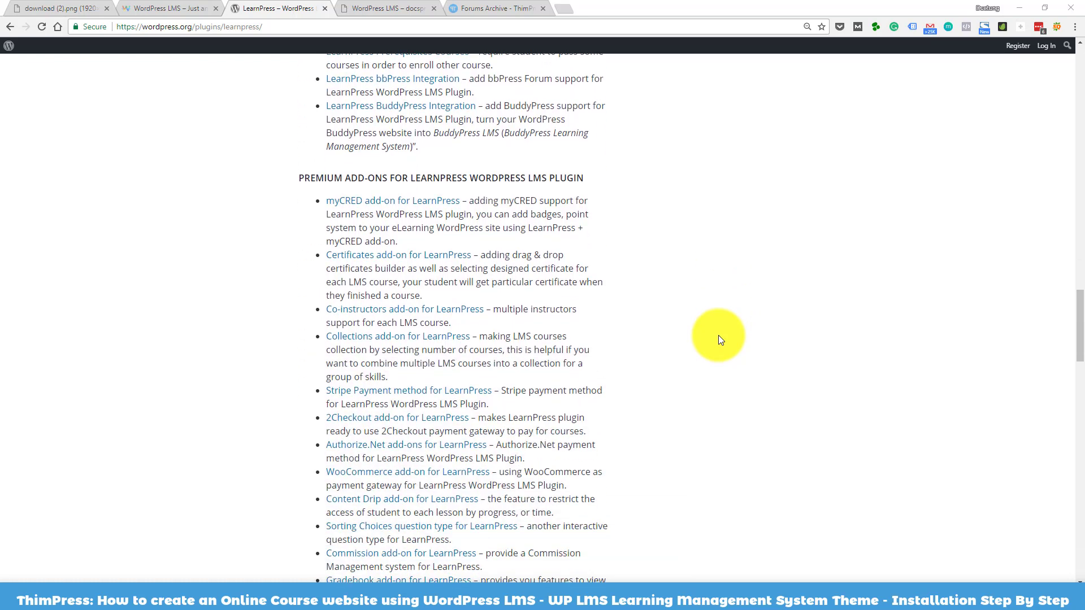
scroll(717, 339, down, 1)
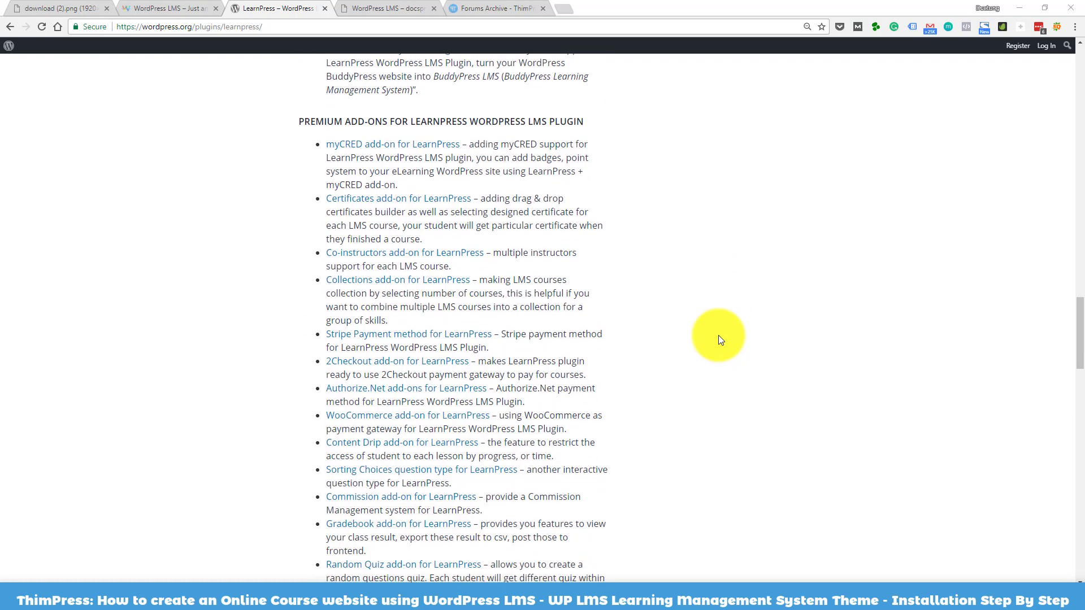
scroll(718, 339, down, 2)
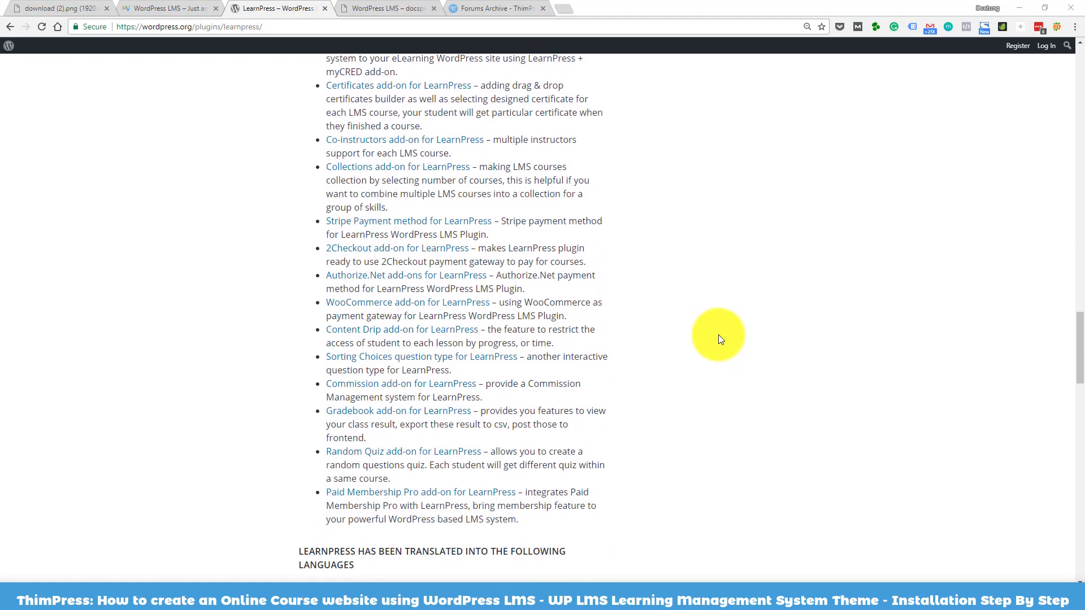
scroll(719, 338, down, 1)
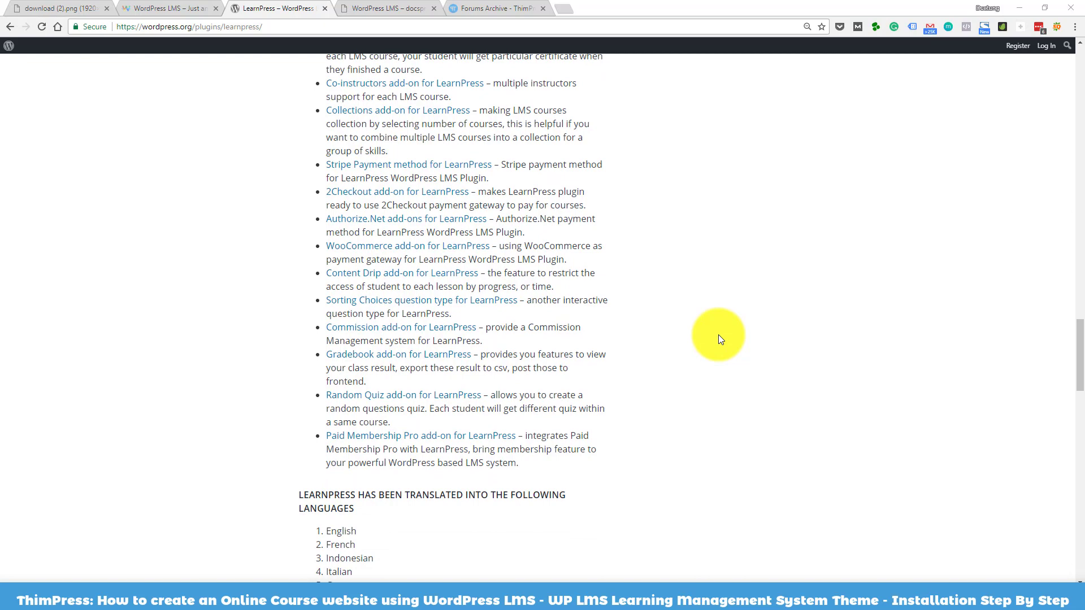
scroll(718, 336, down, 1)
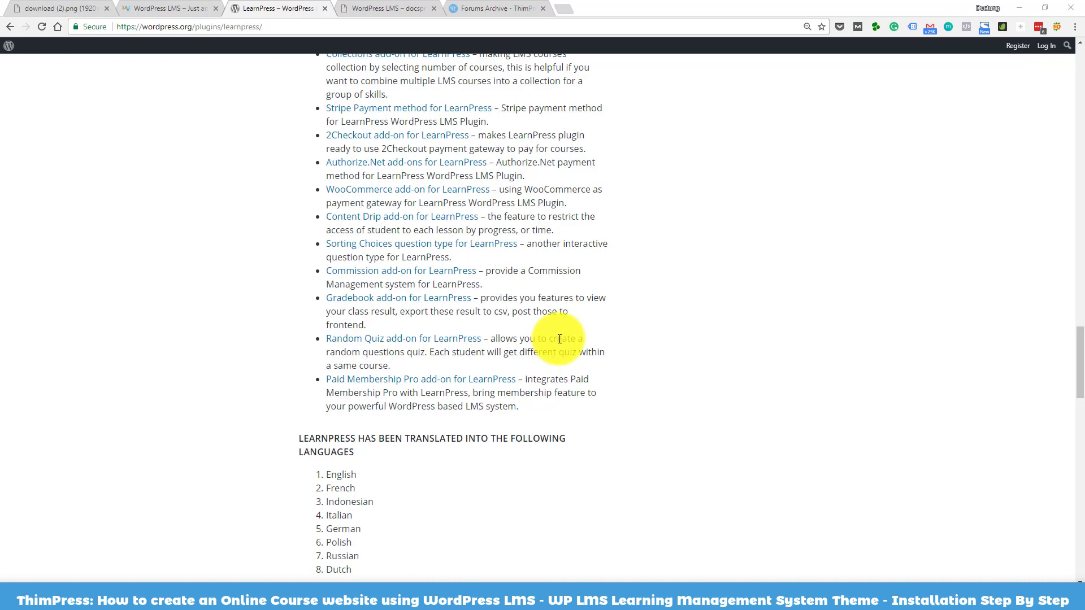
Switch to the WordPress LMS documentation and read its requirements, package contents and theme installation instructions via WordPress and via FTP
scroll(559, 338, down, 3)
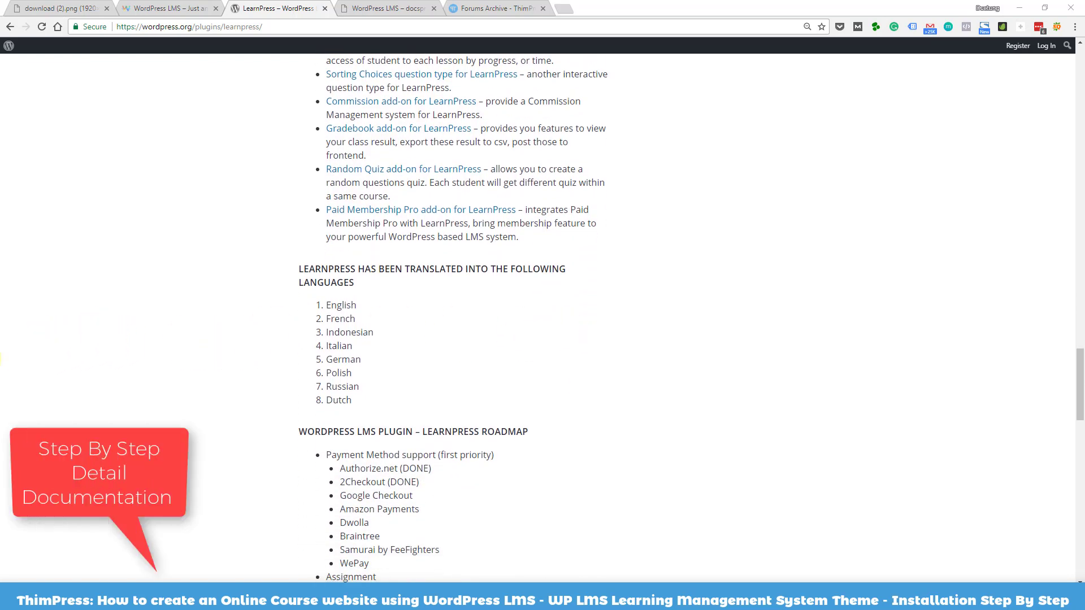
key(ctrl+Tab)
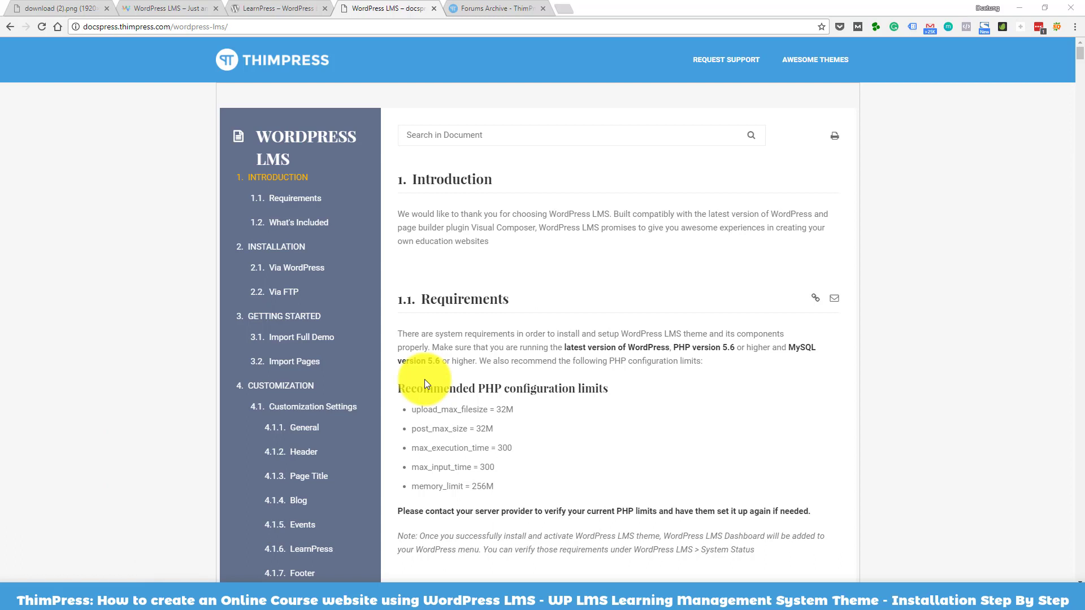
scroll(424, 384, down, 4)
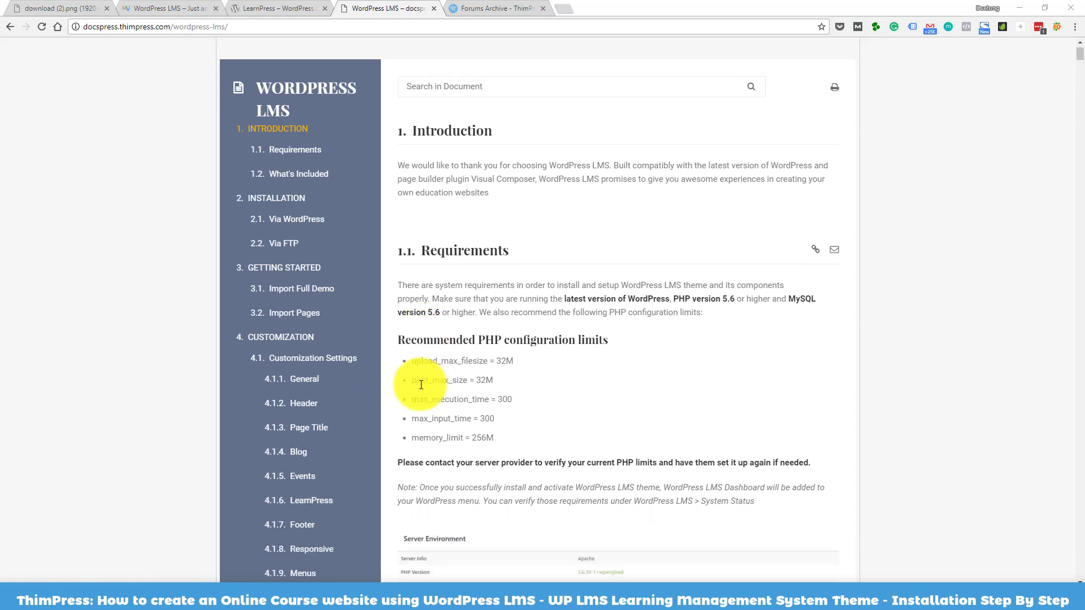
scroll(421, 385, down, 5)
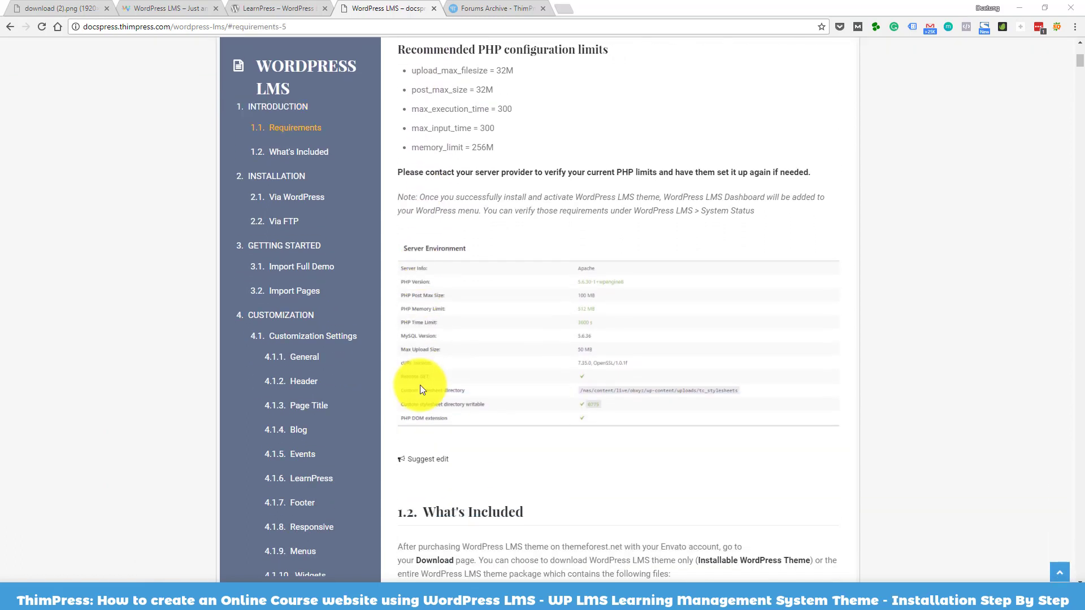
scroll(419, 385, down, 4)
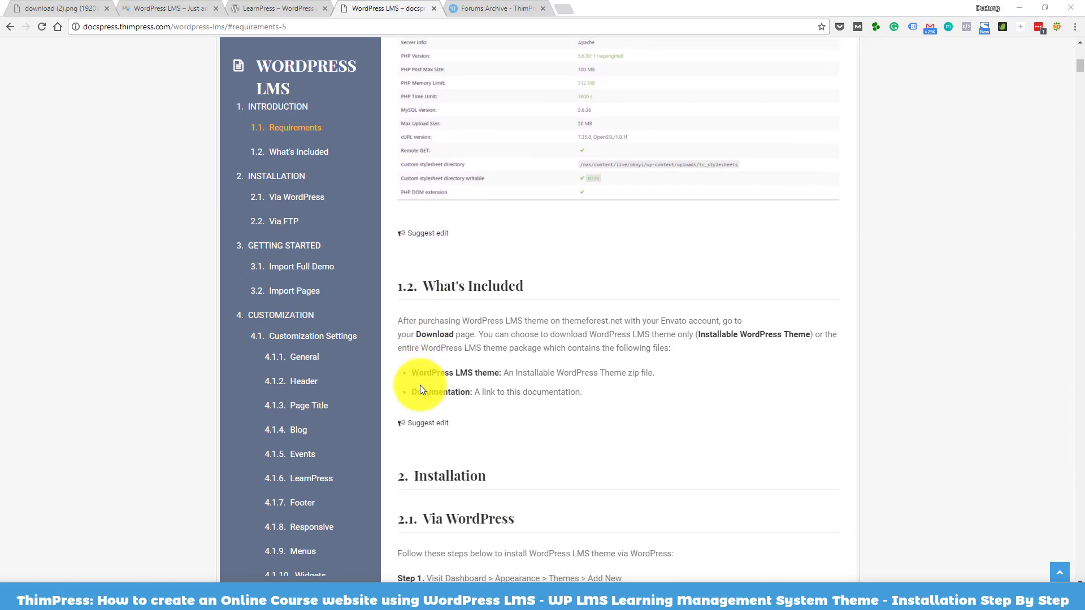
scroll(419, 385, down, 7)
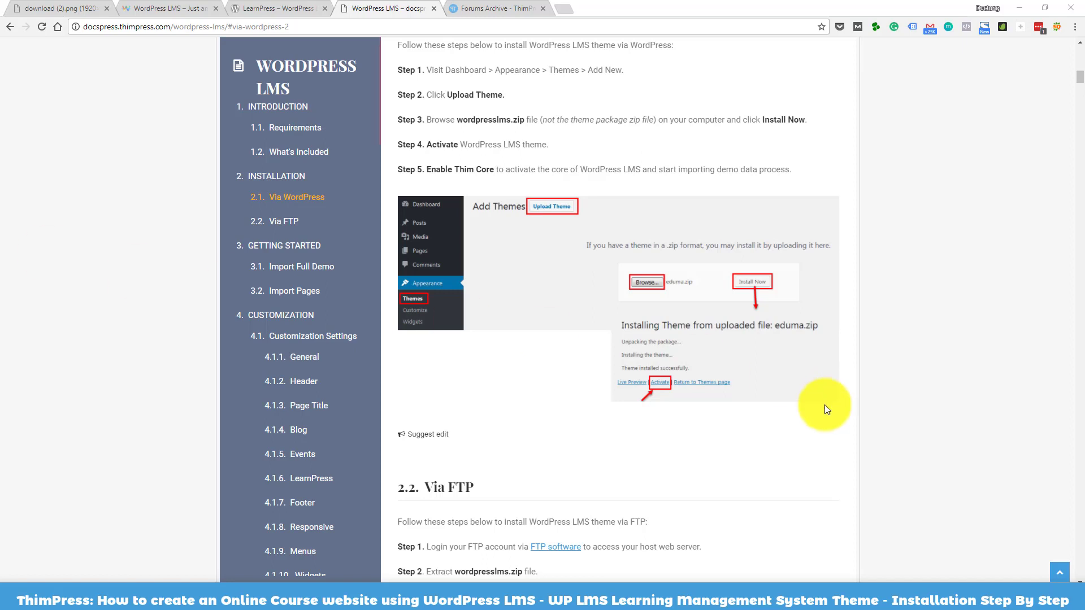
scroll(805, 470, down, 2)
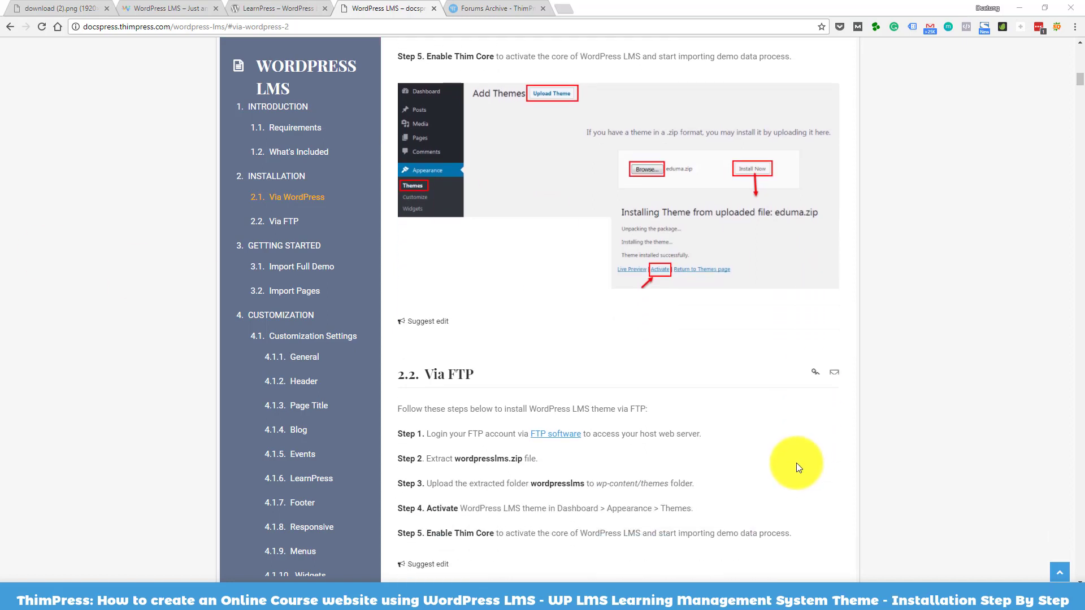
scroll(795, 463, down, 4)
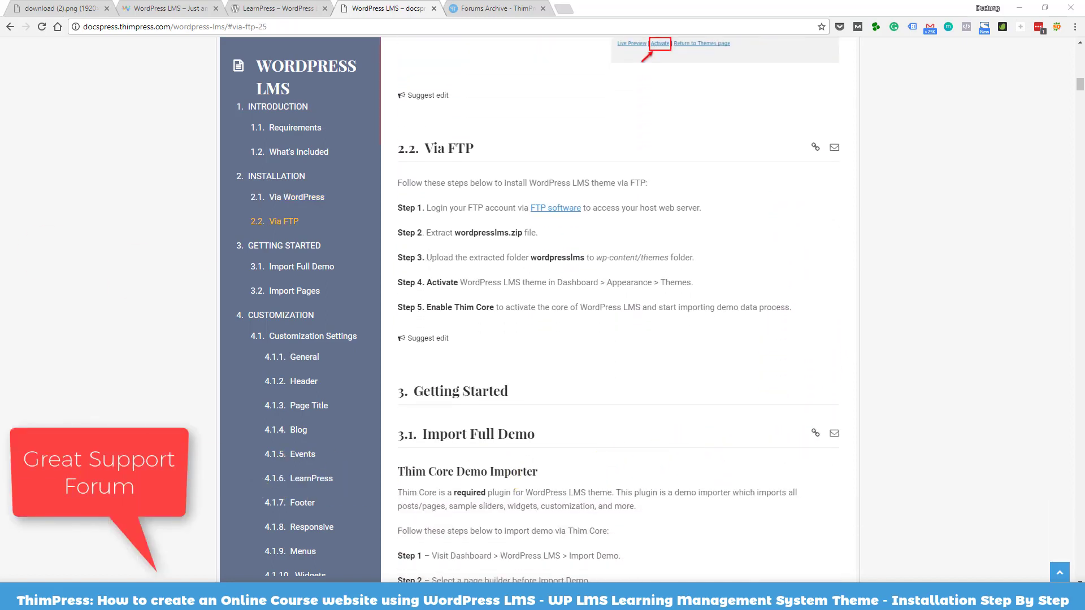
Switch to the ThimPress forums page and look through the list of theme support forums
key(ctrl+Tab)
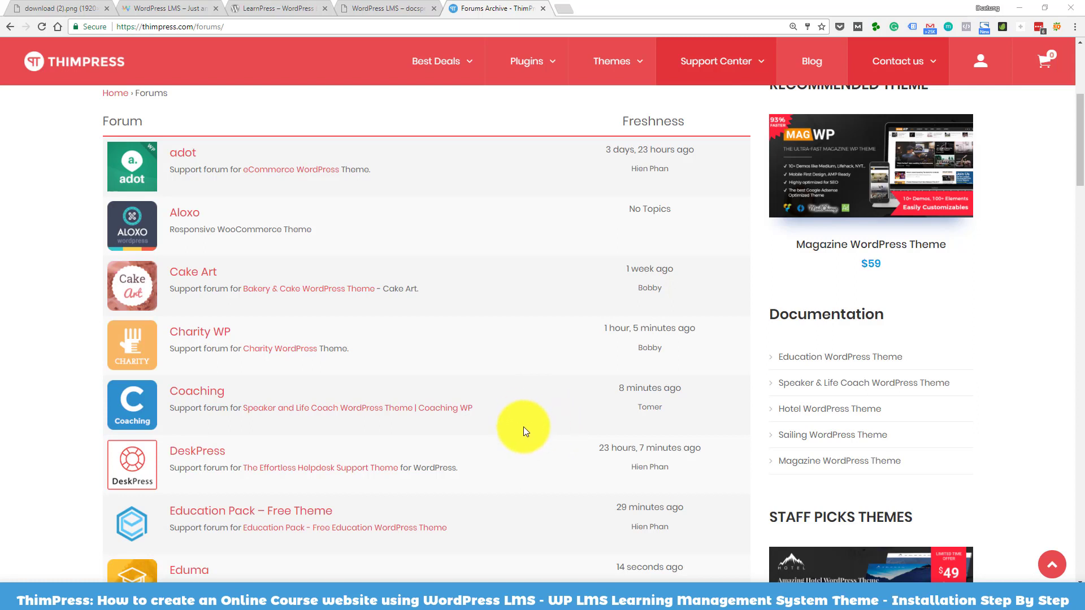
scroll(524, 428, down, 1)
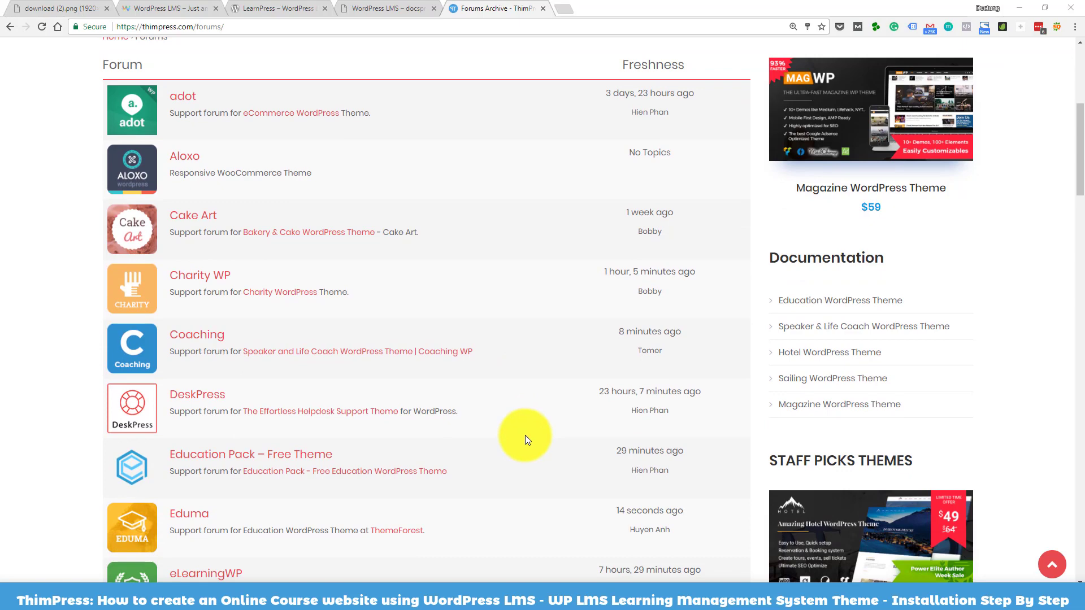
scroll(524, 435, down, 5)
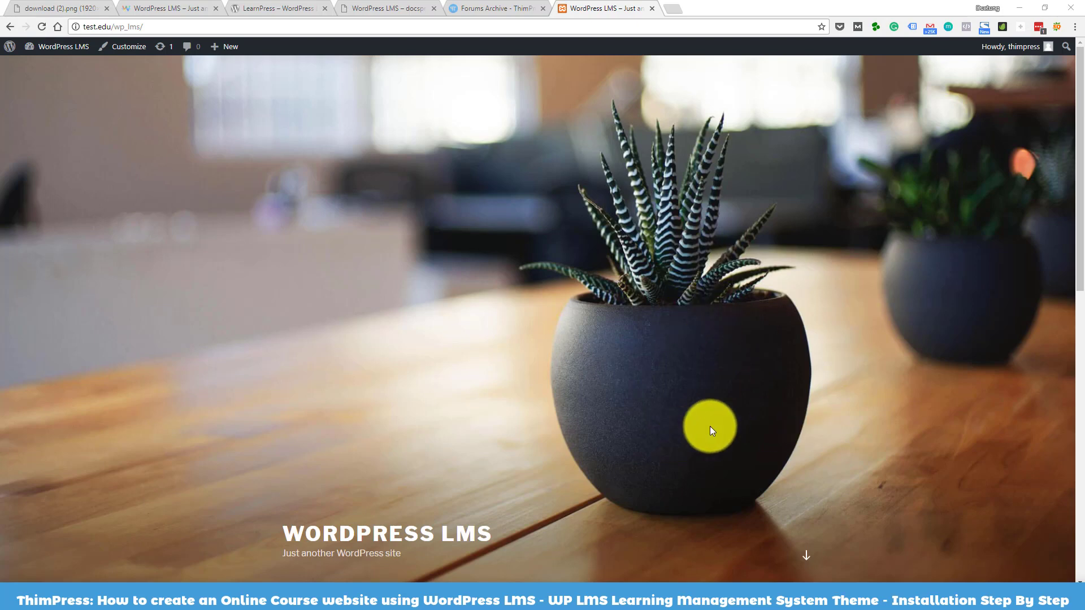
On the test.edu/wp_lms site, go to the WordPress admin and open the page for adding new themes
scroll(681, 418, down, 3)
scroll(446, 372, up, 3)
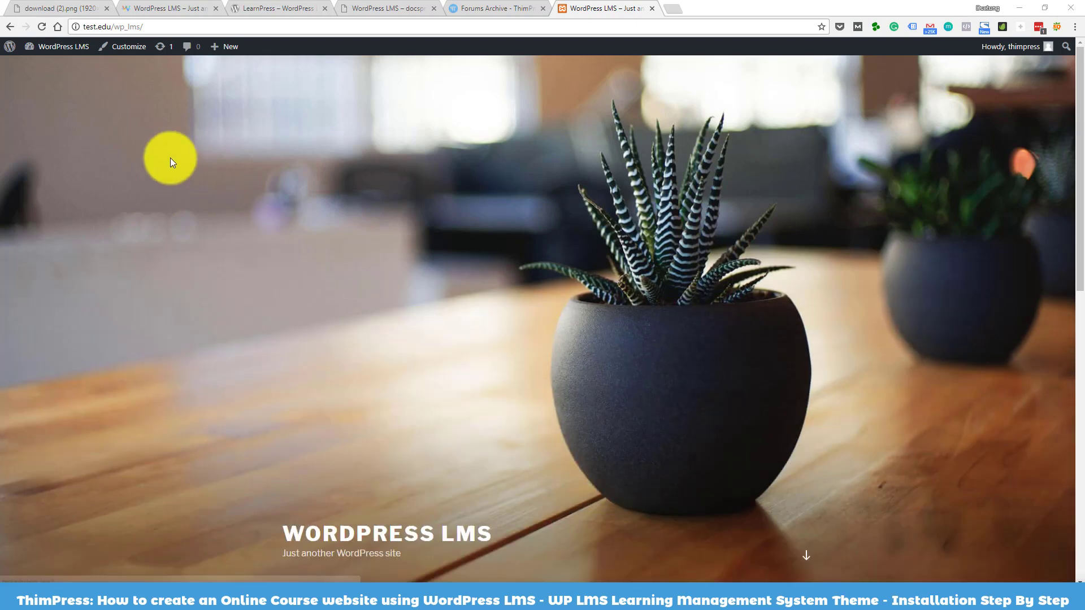
mouse_move(57, 46)
click(36, 79)
click(201, 75)
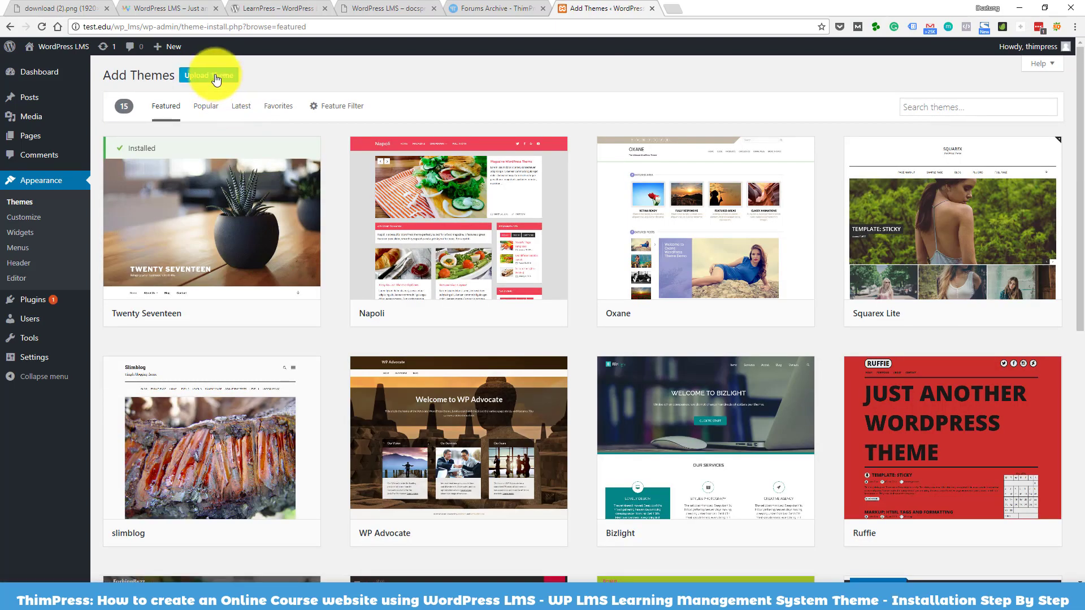
Upload wordpress-lms.zip as a new theme, install it and activate it
click(216, 80)
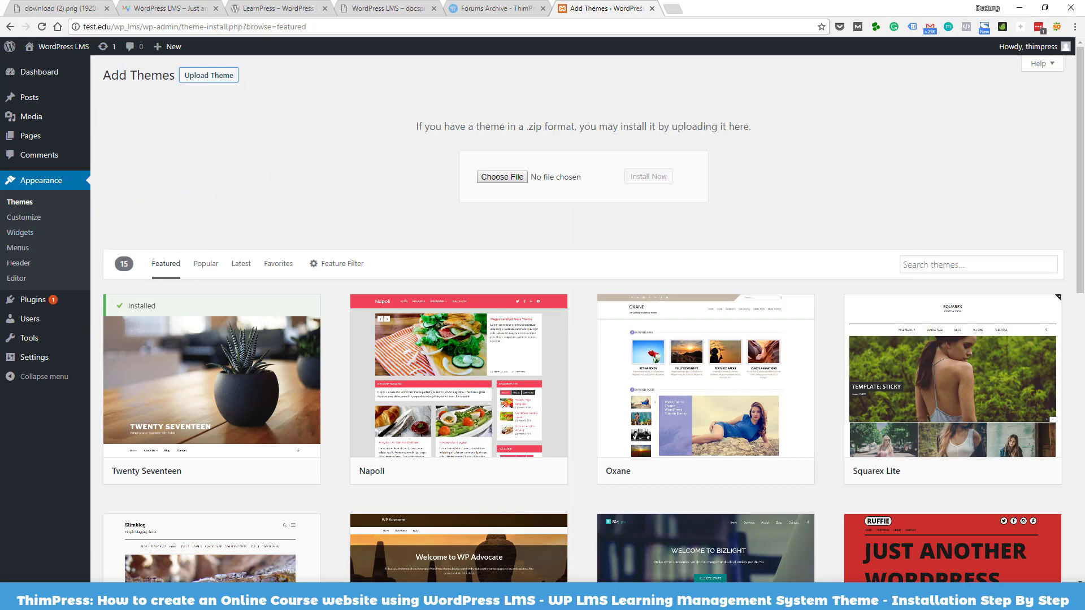
drag(1, 294, 504, 174)
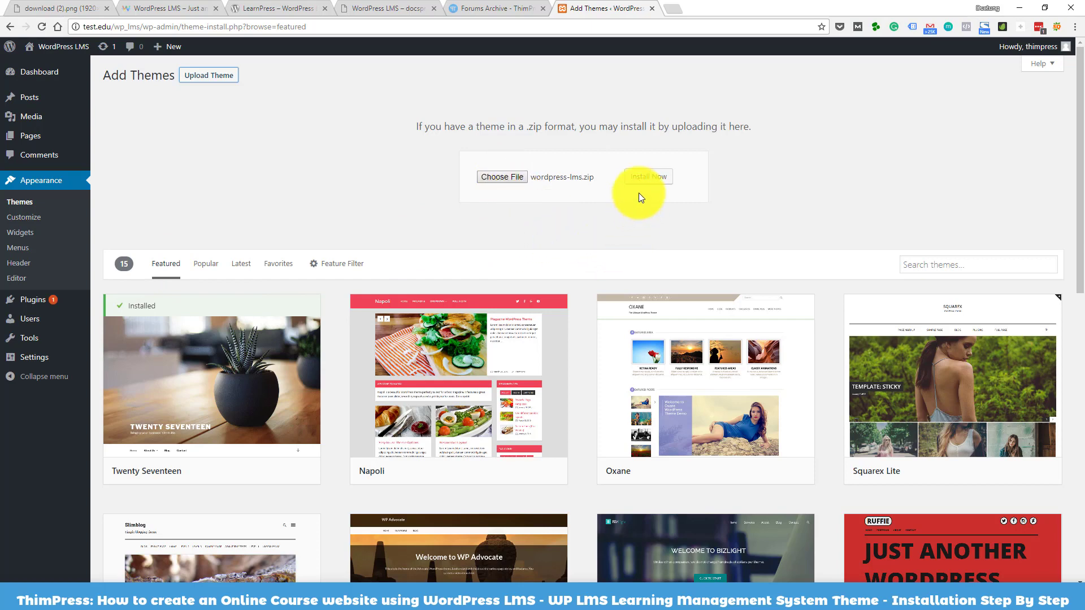
click(647, 176)
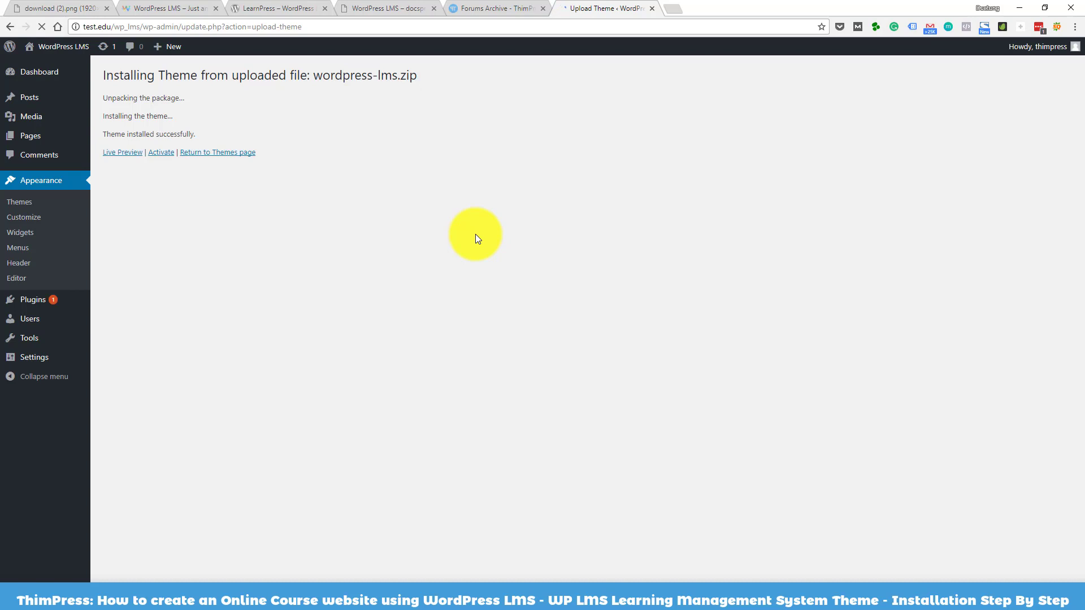
click(159, 153)
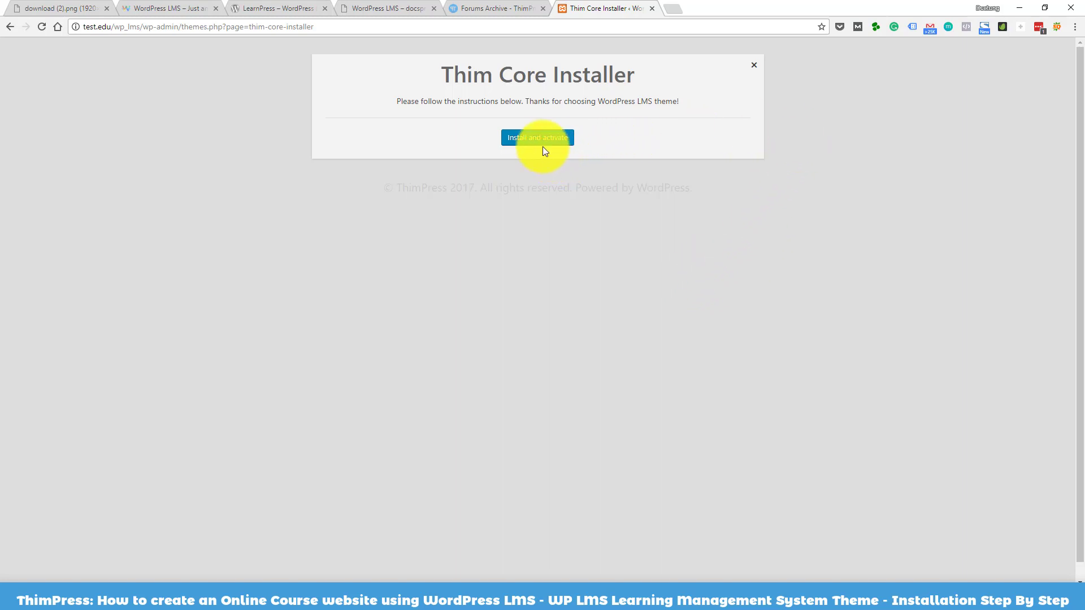
Install and activate Thim Core, and save the General Setup with site name WordPress LMS and description Just another WordPress site
click(531, 139)
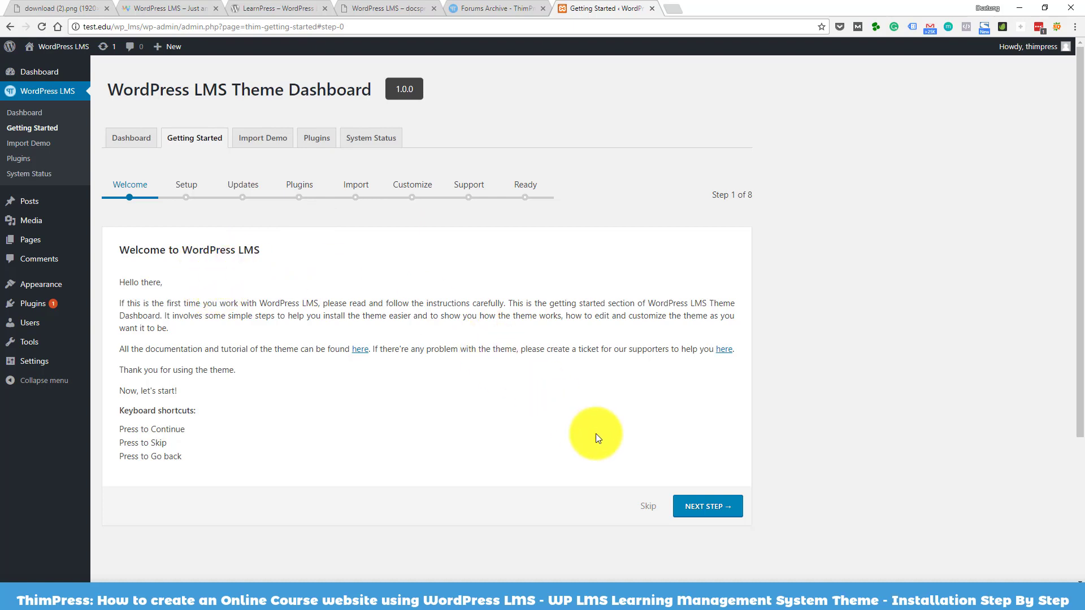
click(708, 515)
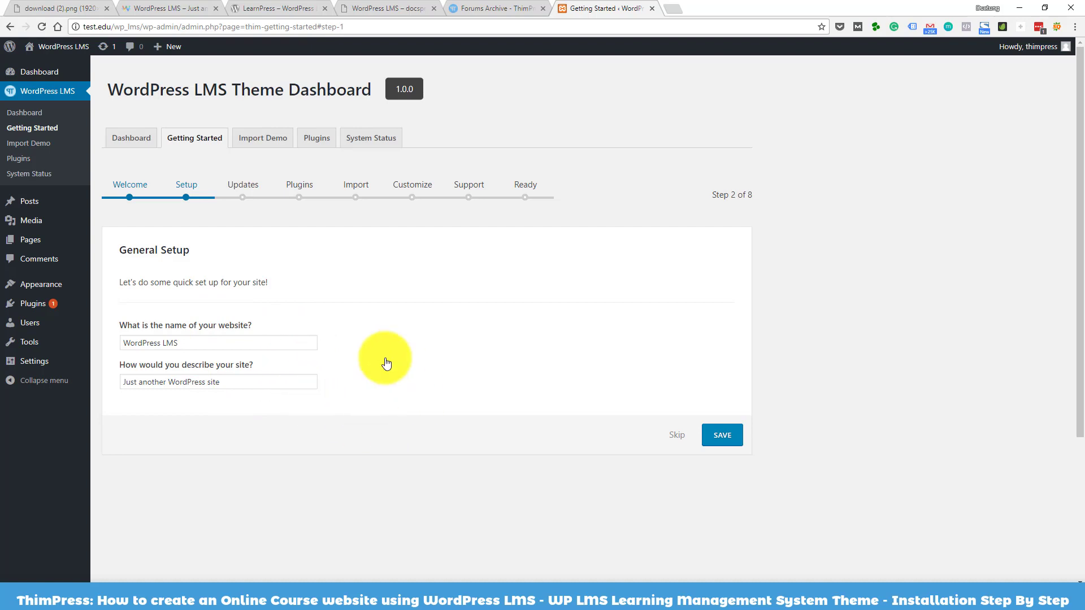
click(732, 439)
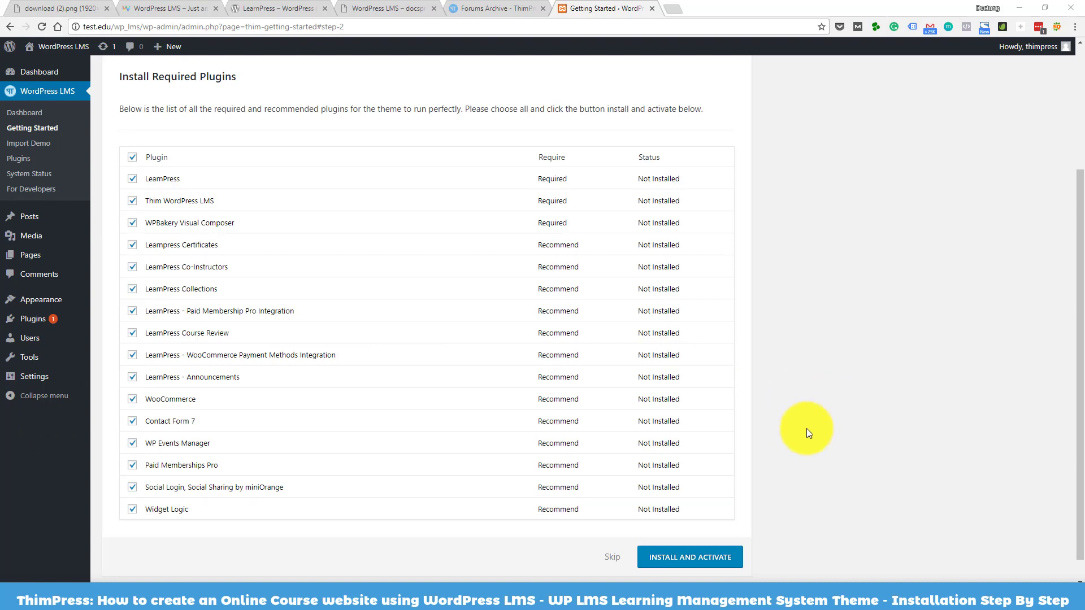
Install and activate all required and recommended plugins, running the installation again for WPBakery Visual Composer
click(677, 558)
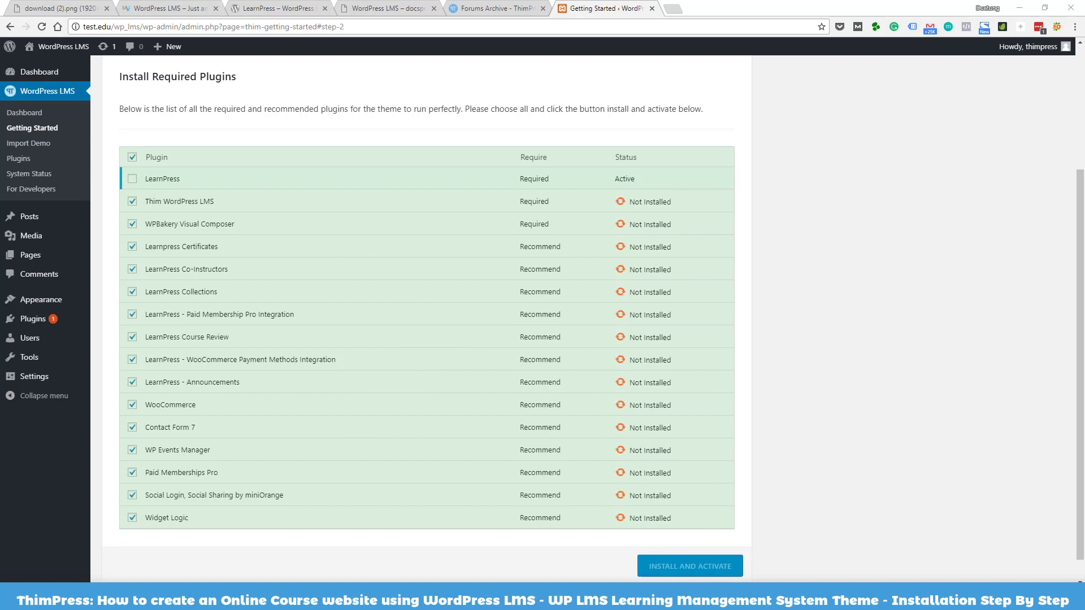
scroll(686, 283, down, 1)
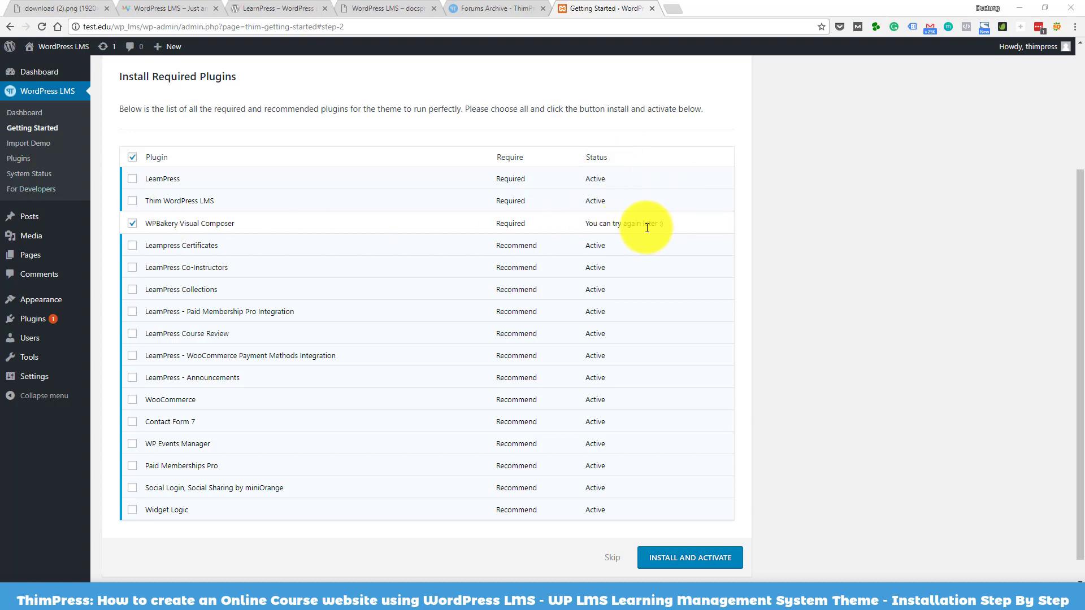
click(131, 226)
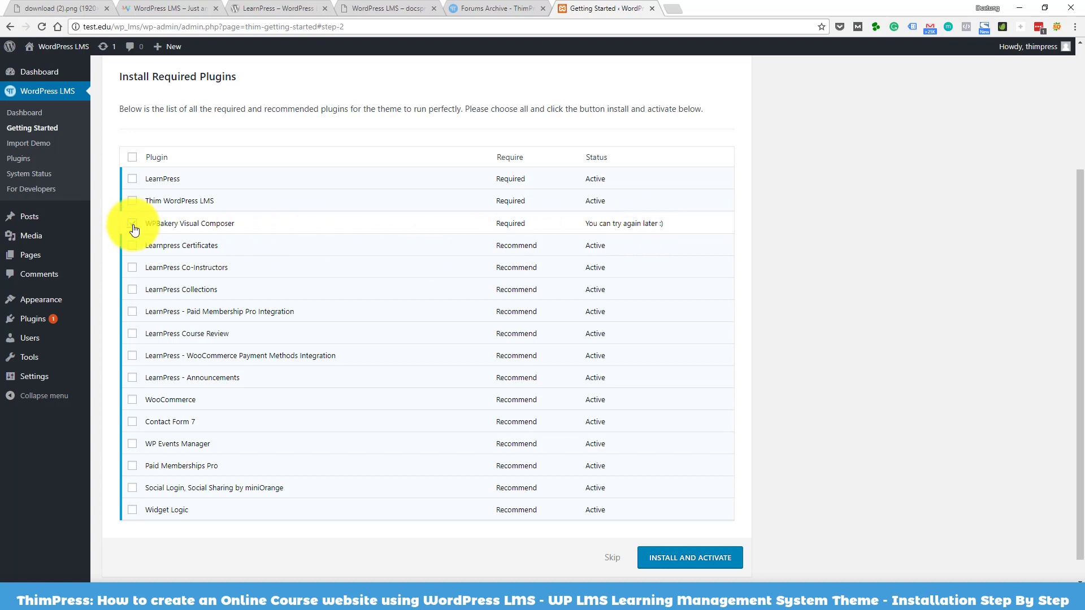
click(133, 225)
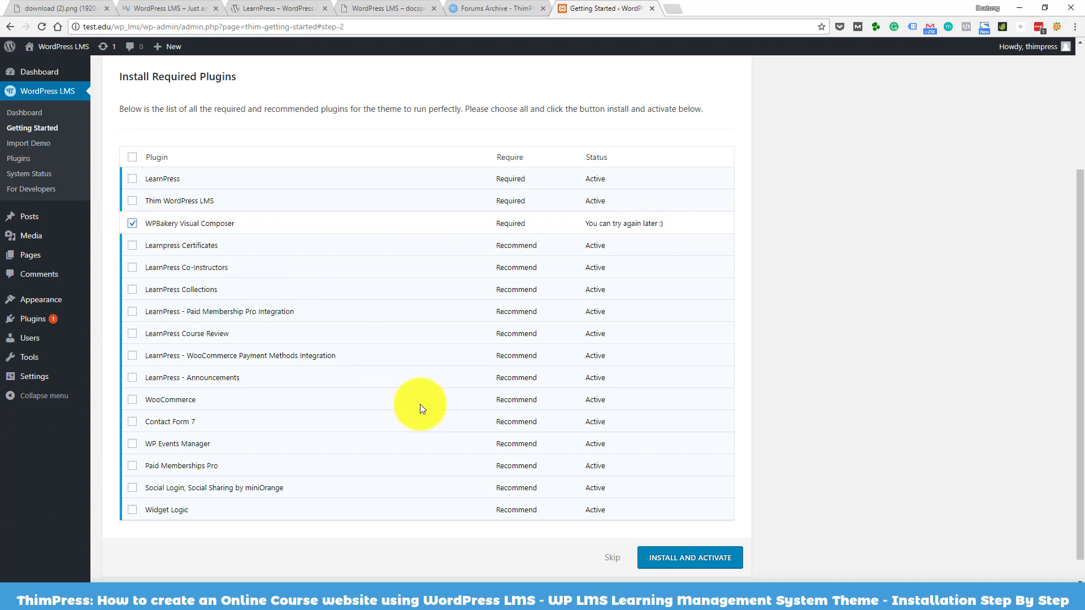
click(685, 559)
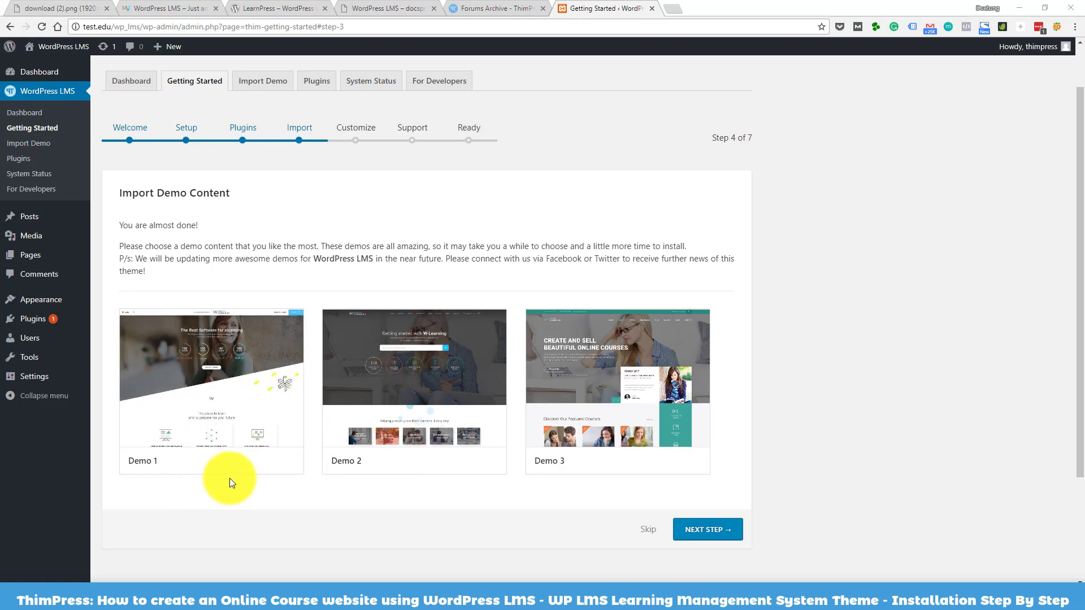
Import the Demo 1 content with its required plugins, theme options and main content, and open the finished site
click(235, 460)
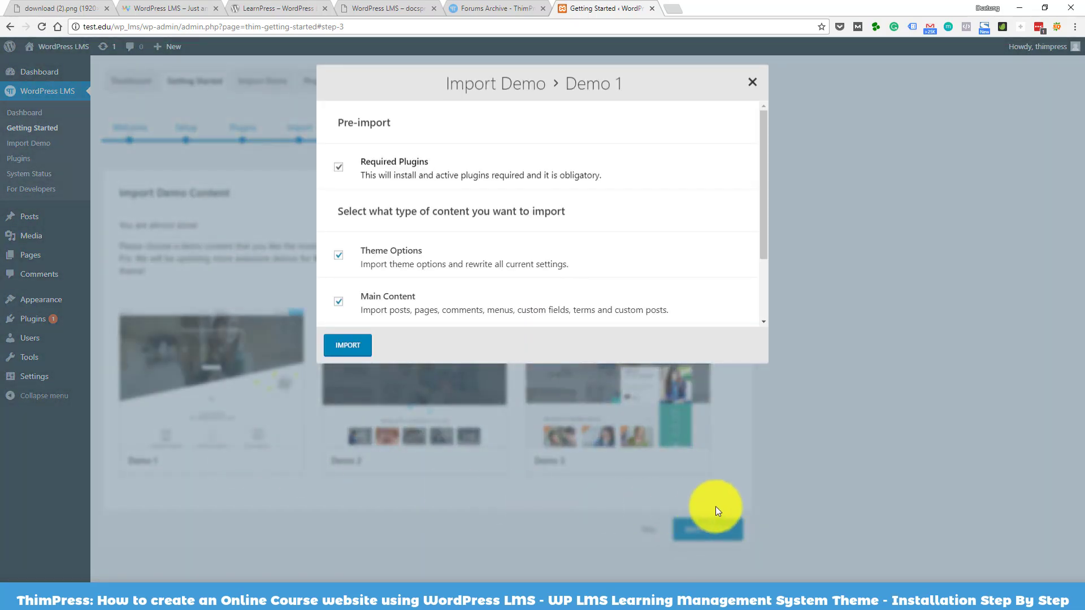
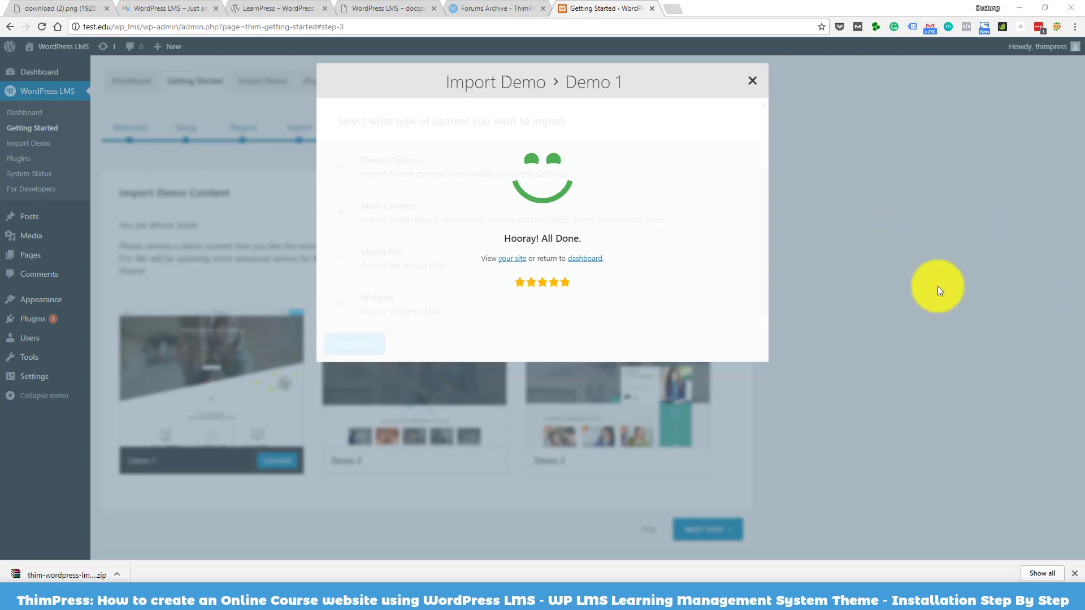
click(510, 257)
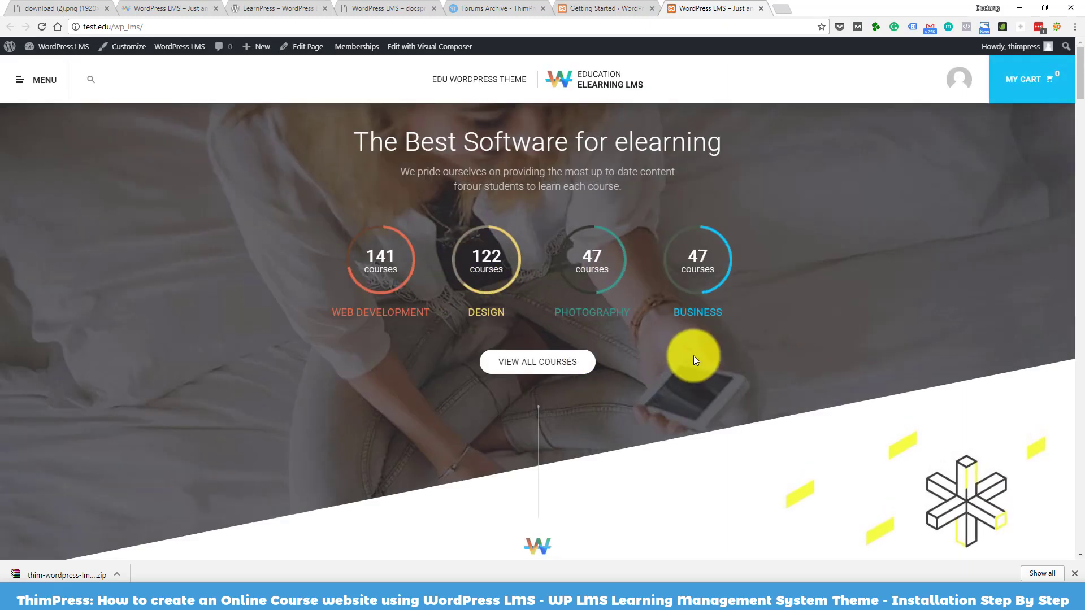
Review the imported homepage from the course counters down to the testimonials and return to the top
scroll(693, 354, down, 2)
scroll(695, 360, down, 10)
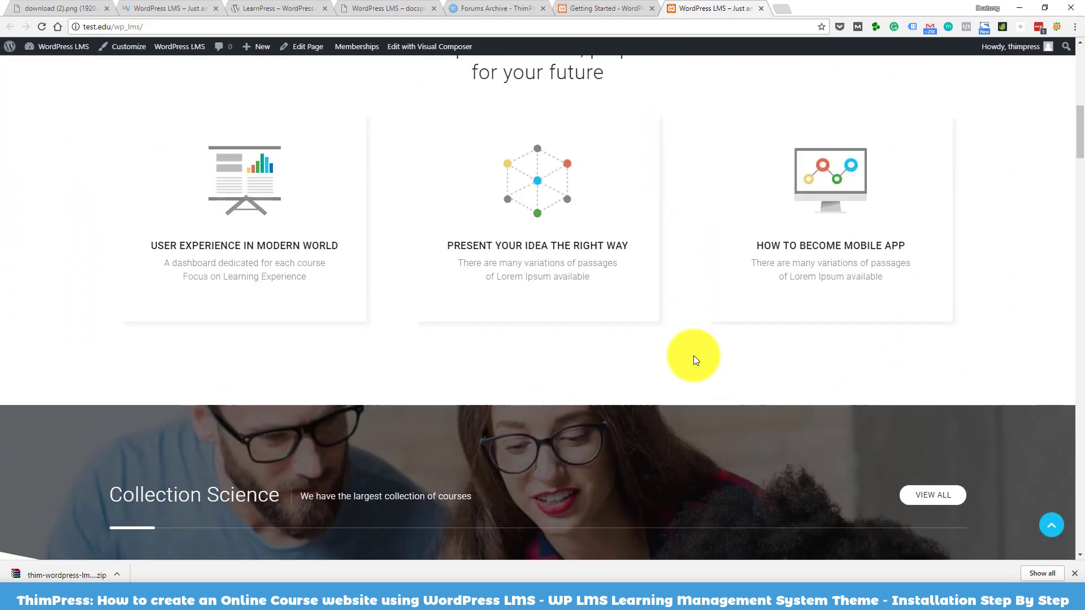
scroll(693, 354, down, 15)
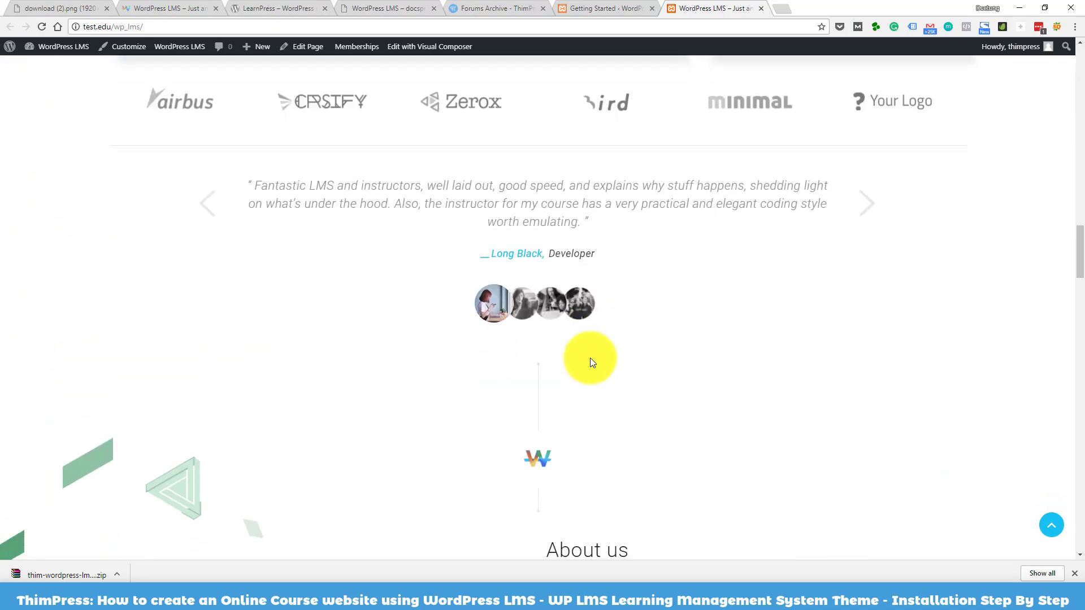
scroll(665, 367, up, 20)
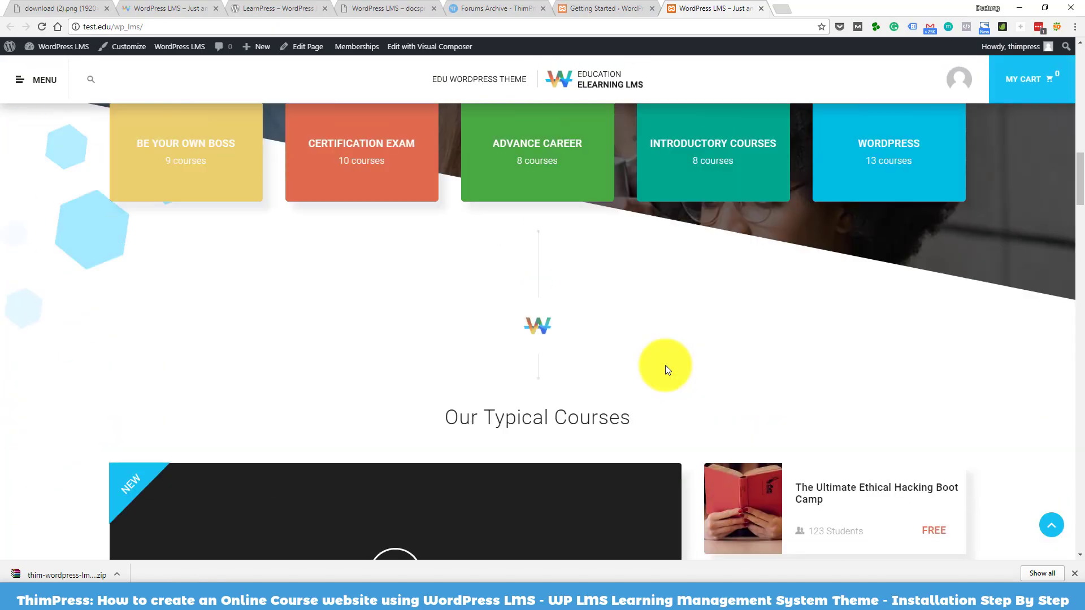
scroll(665, 365, up, 3)
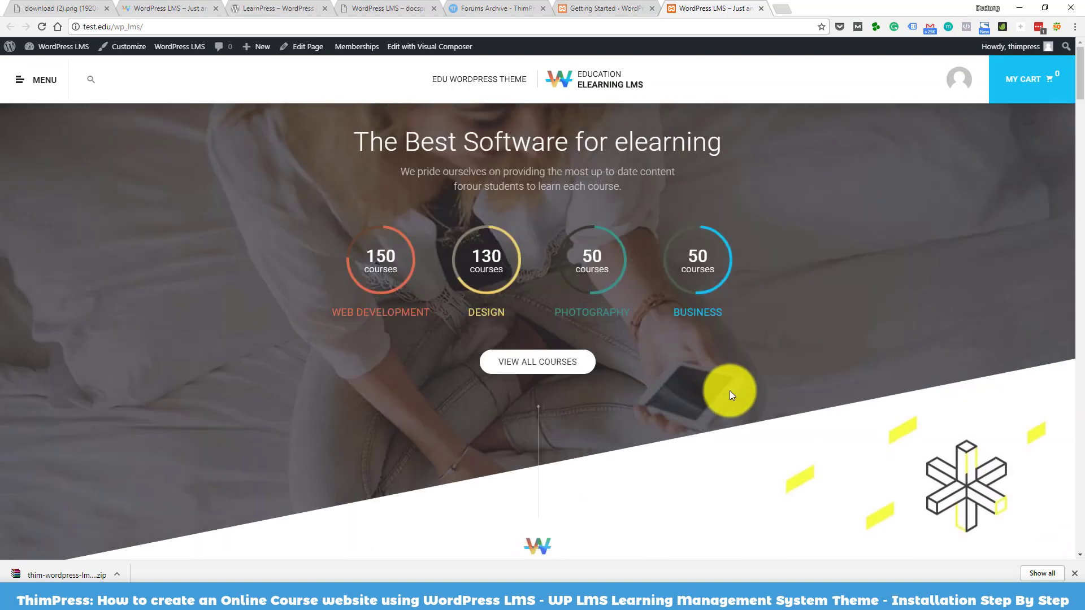
scroll(687, 385, down, 1)
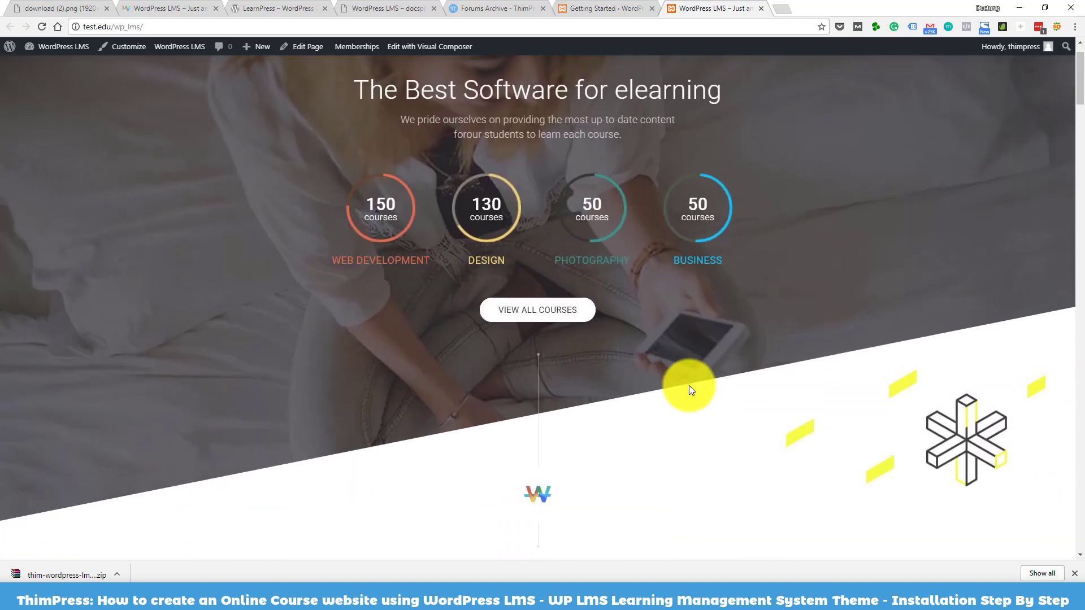